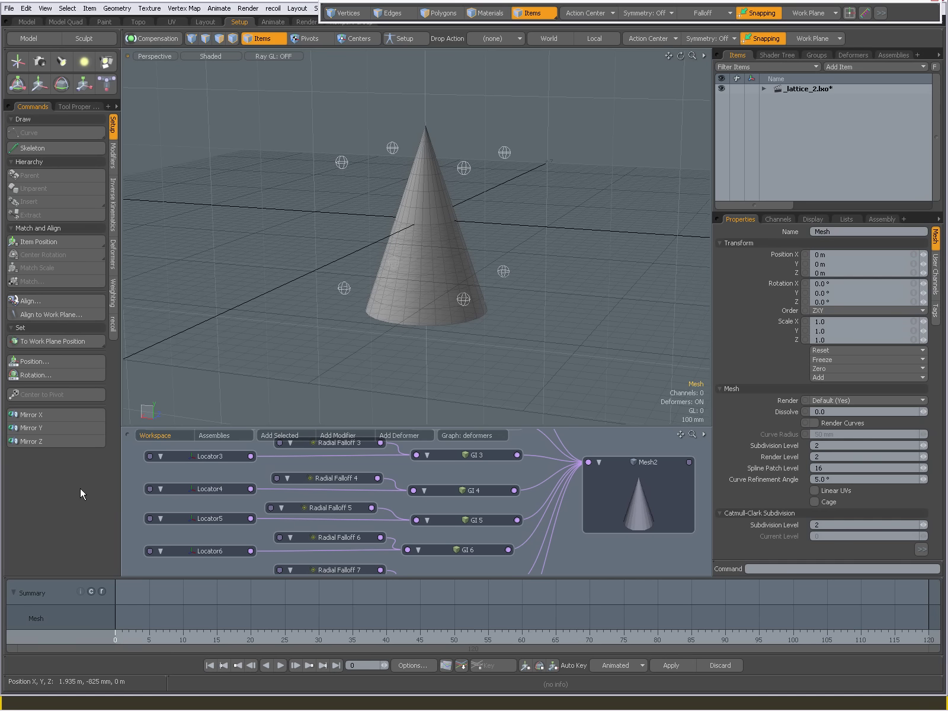
Bend the cone by pulling Locator8 up and outward and pushing Locator7 down-left.
{"action": "left_click_drag", "start_coordinate": [330, 346], "coordinate": [531, 157], "text": "alt"}
{"action": "left_click", "coordinate": [420, 250]}
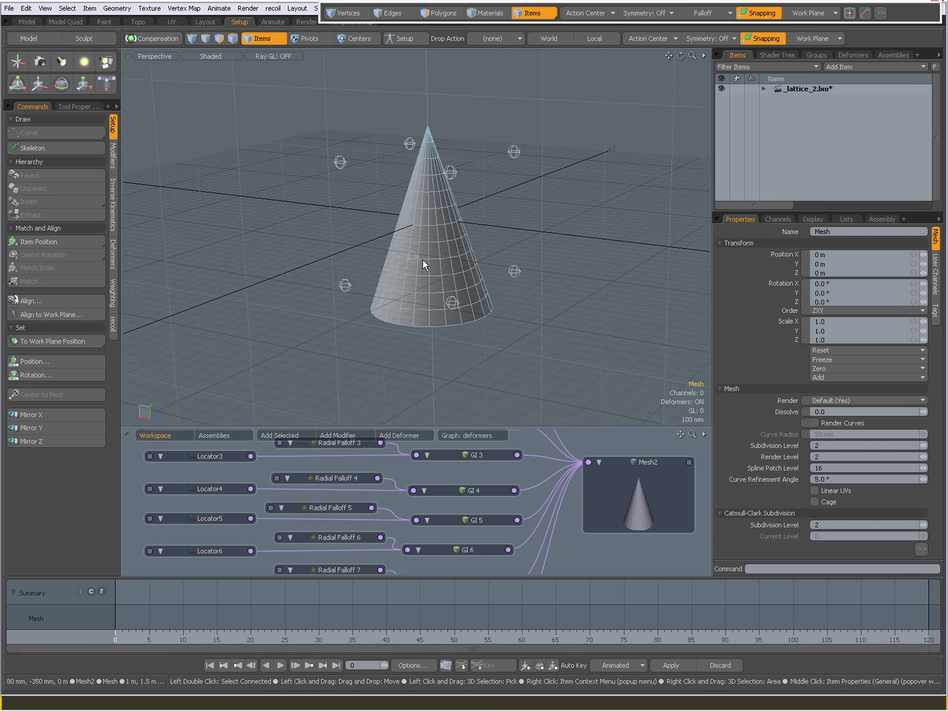
{"action": "left_click", "coordinate": [436, 254]}
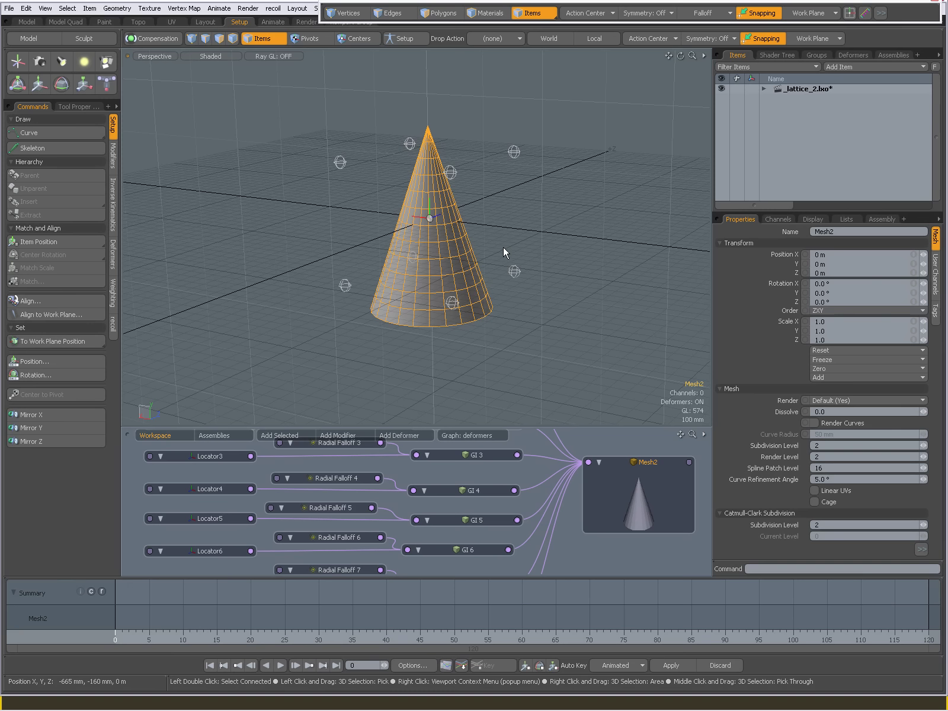
{"action": "left_click", "coordinate": [515, 153]}
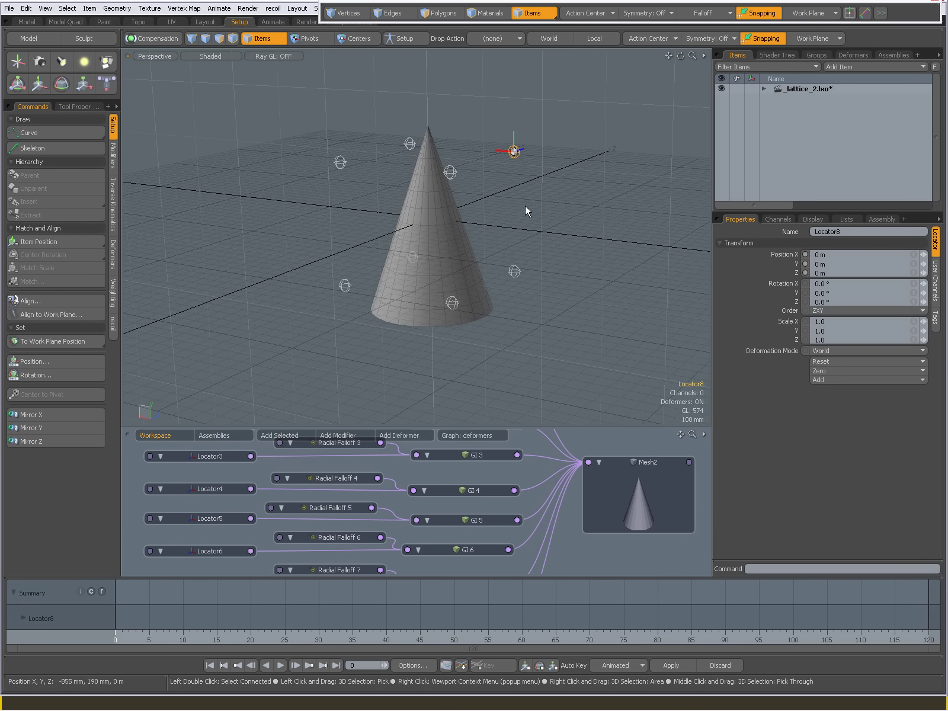
{"action": "key", "text": "y"}
{"action": "left_click_drag", "start_coordinate": [582, 241], "coordinate": [652, 213]}
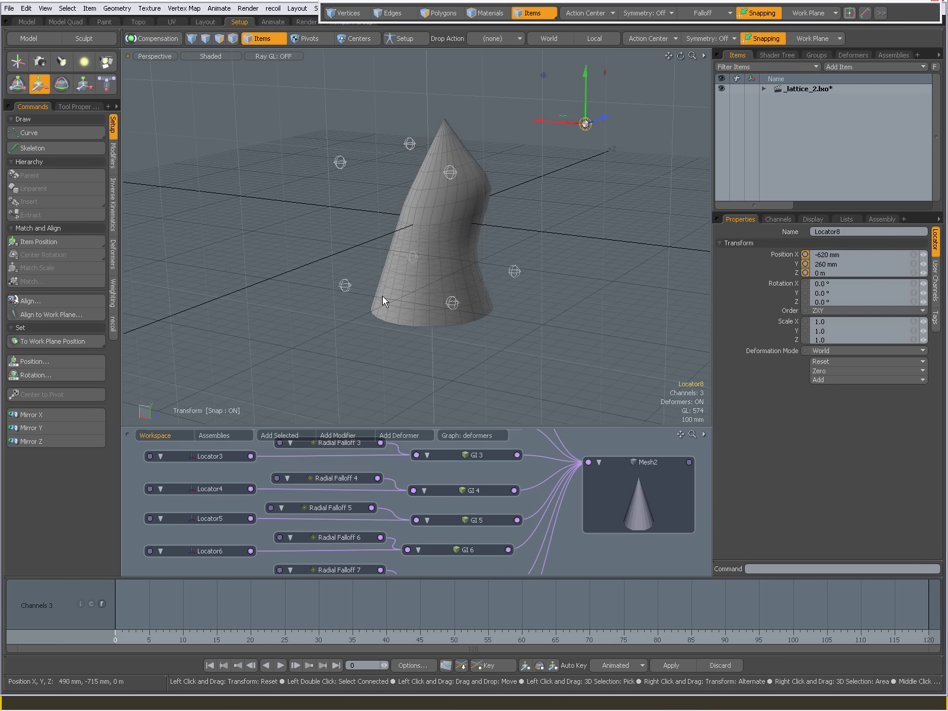
{"action": "left_click", "coordinate": [345, 286]}
{"action": "left_click_drag", "start_coordinate": [372, 322], "coordinate": [549, 324]}
Select Locator2 and Locator5, inspect the deformed cone, then start a new empty scene.
{"action": "left_click", "coordinate": [493, 285]}
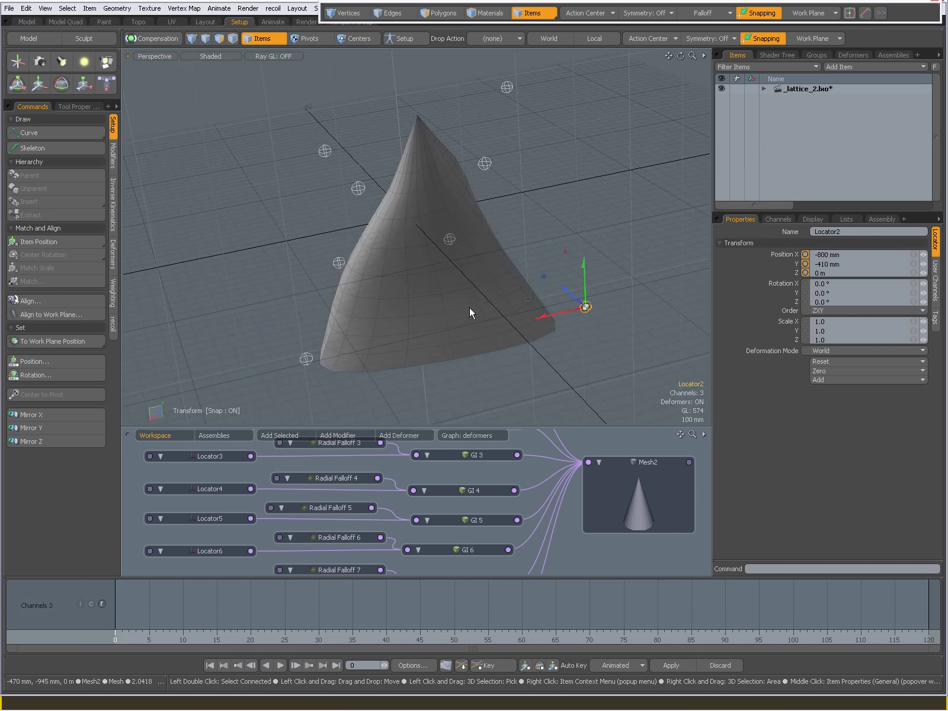
{"action": "left_click", "coordinate": [321, 151]}
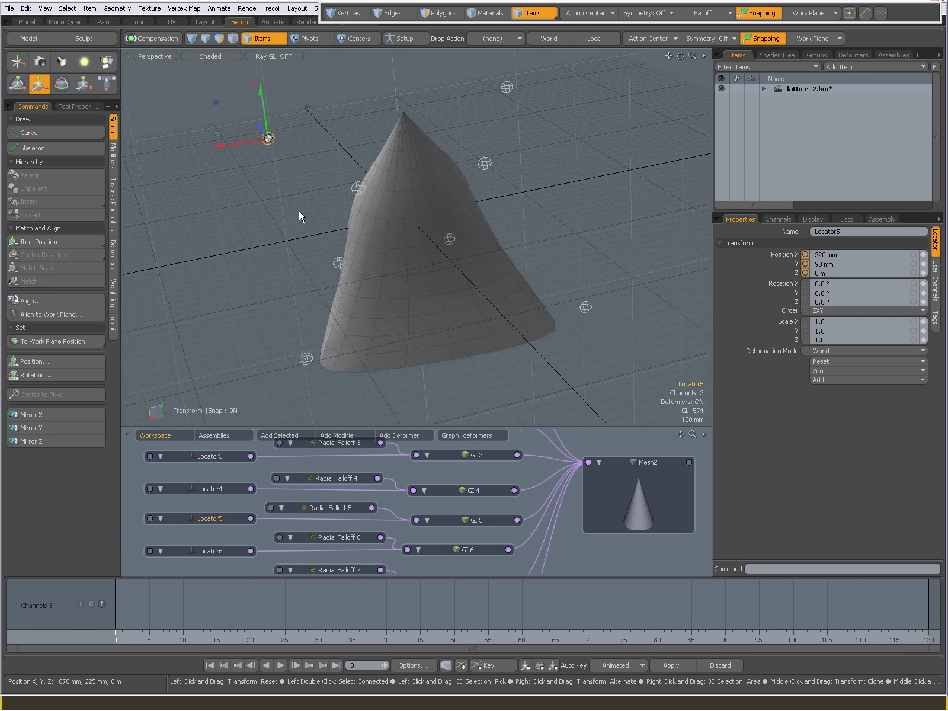
{"action": "left_click", "coordinate": [281, 234]}
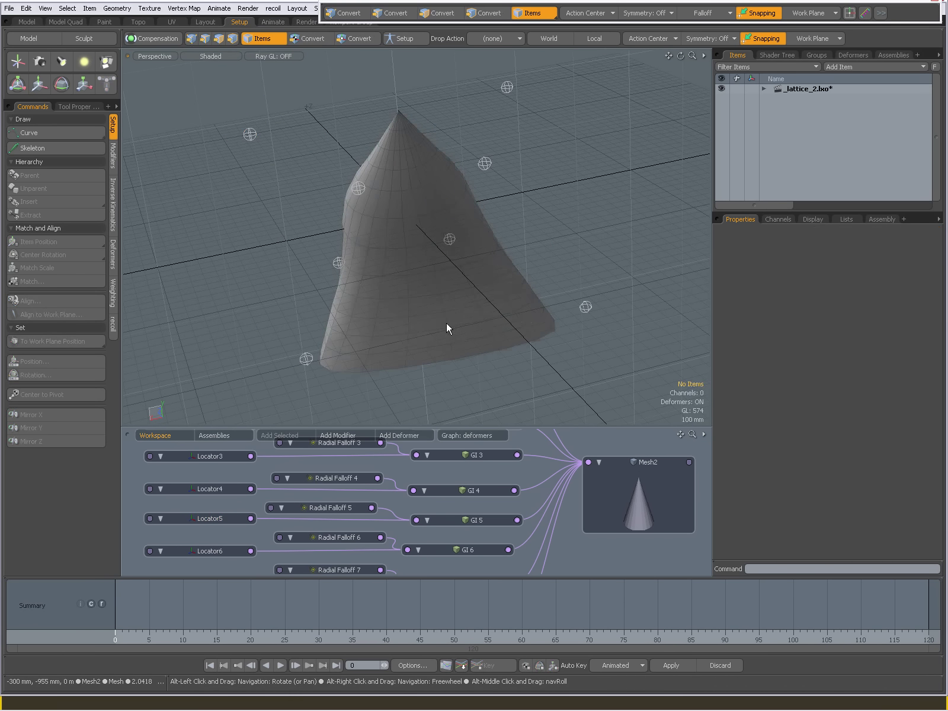
{"action": "left_click_drag", "start_coordinate": [445, 323], "coordinate": [564, 271], "text": "alt"}
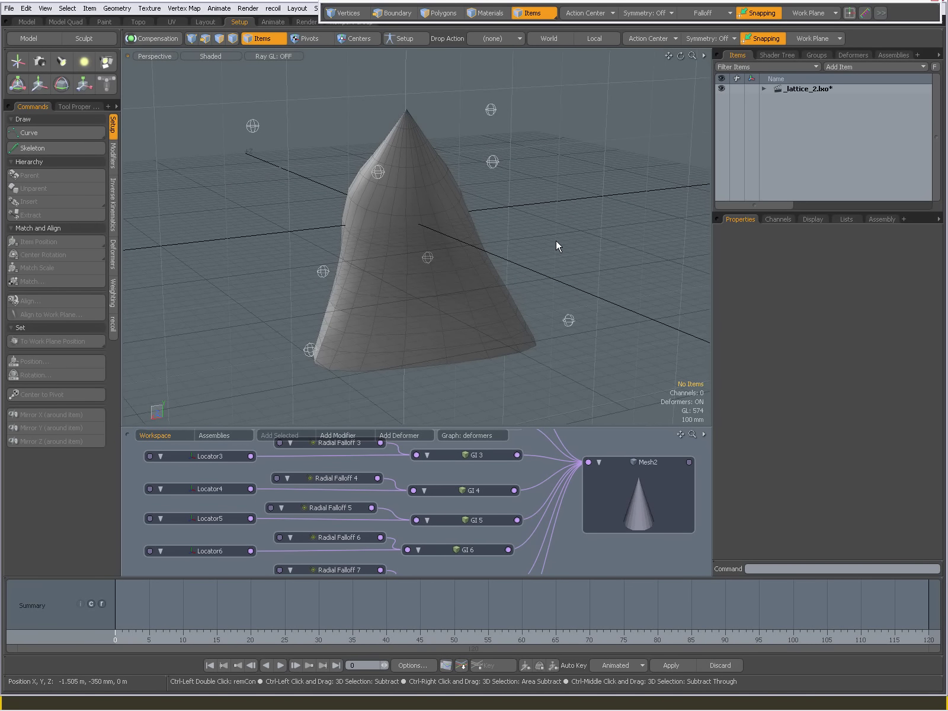
{"action": "key", "text": "ctrl+n"}
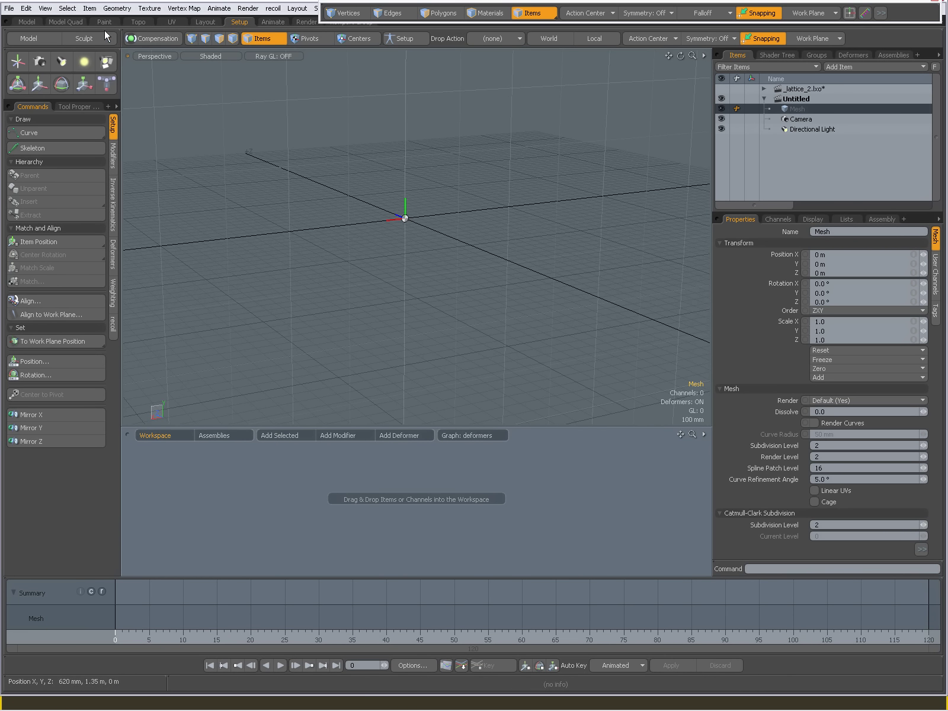
Create a cube primitive in the Model Quad layout.
{"action": "left_click", "coordinate": [67, 22]}
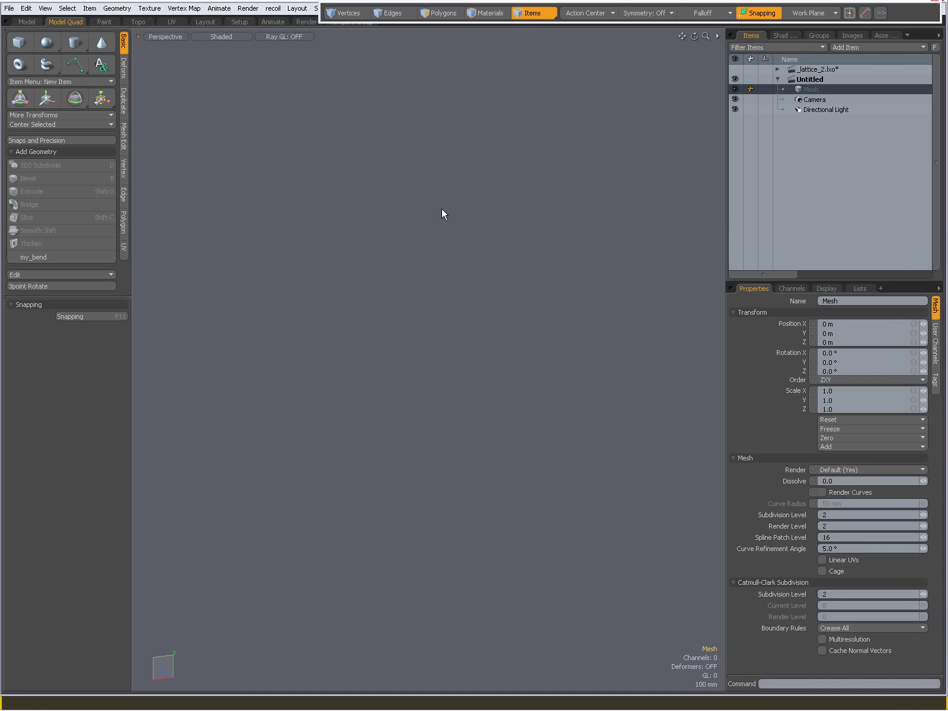
{"action": "left_click", "coordinate": [20, 47]}
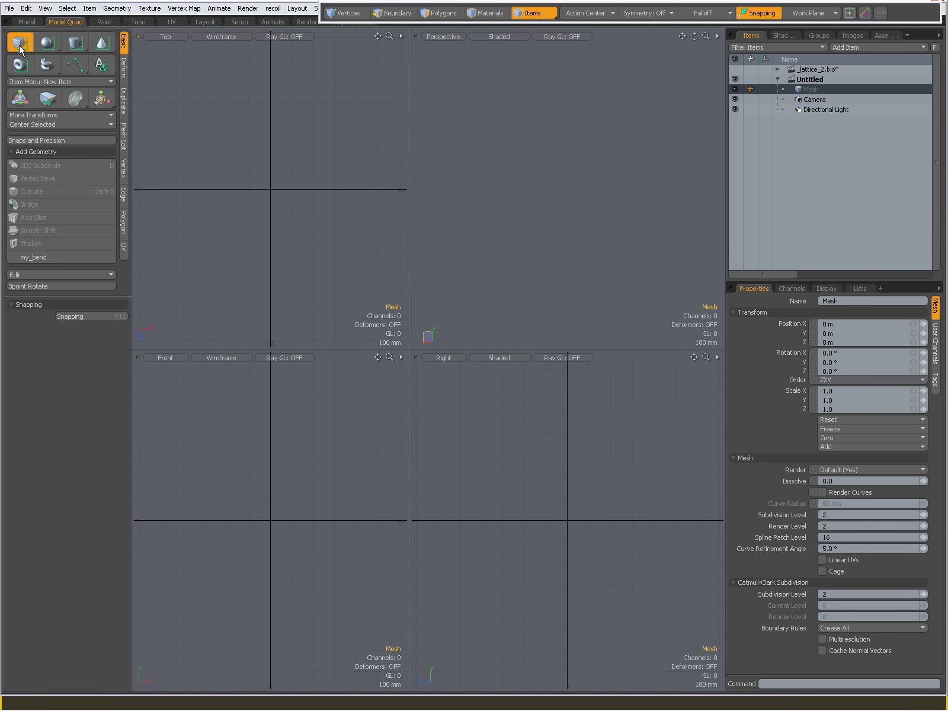
{"action": "left_click", "coordinate": [442, 225]}
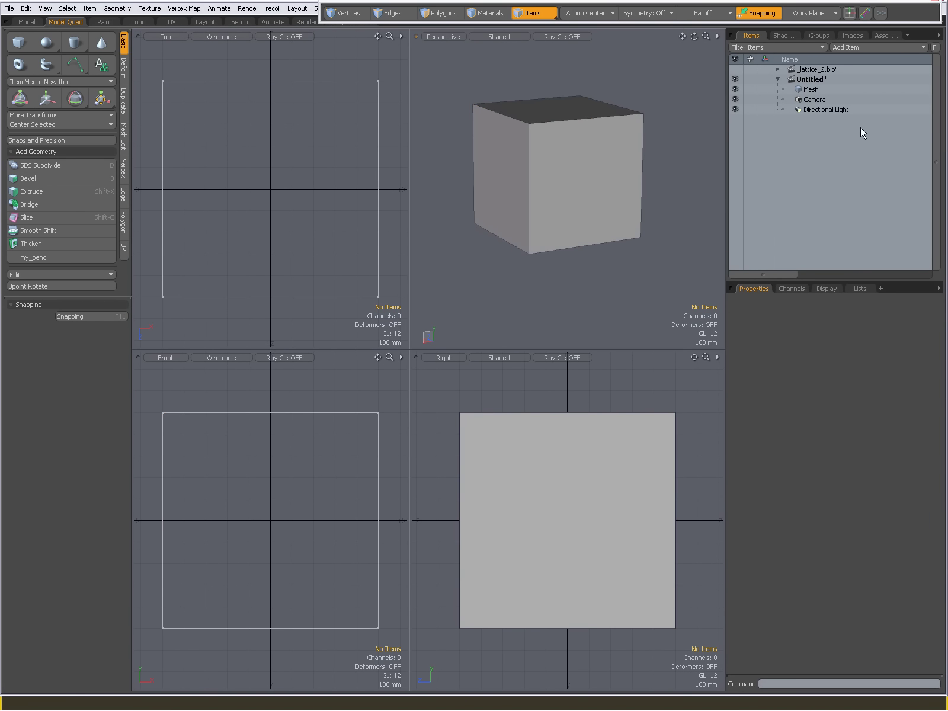
Add a Locator from the recent items and set snapping to Vertex.
{"action": "left_click", "coordinate": [865, 47]}
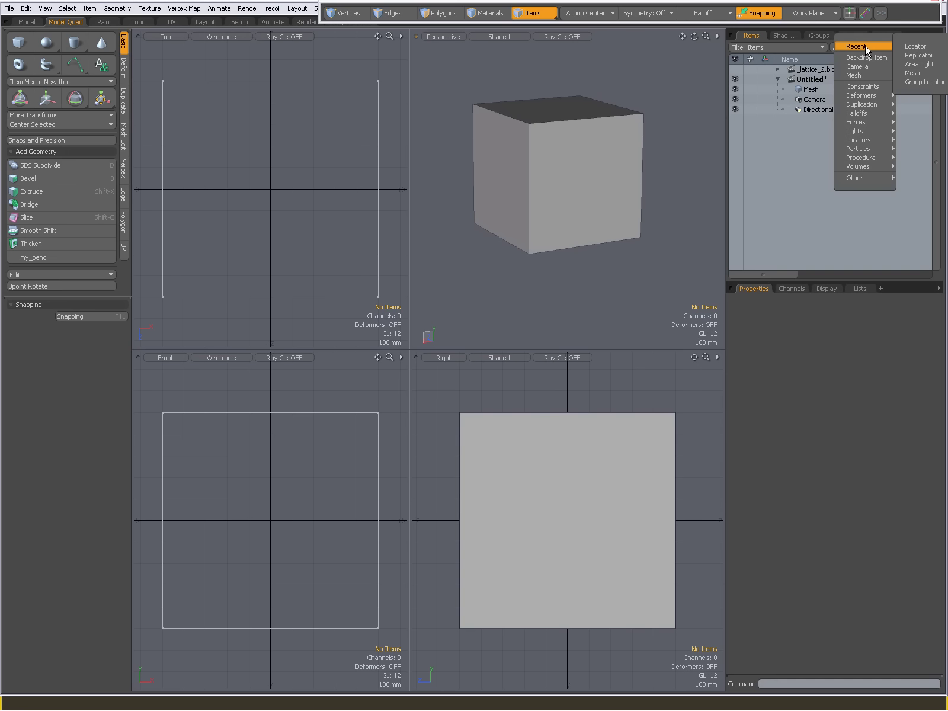
{"action": "left_click", "coordinate": [907, 45]}
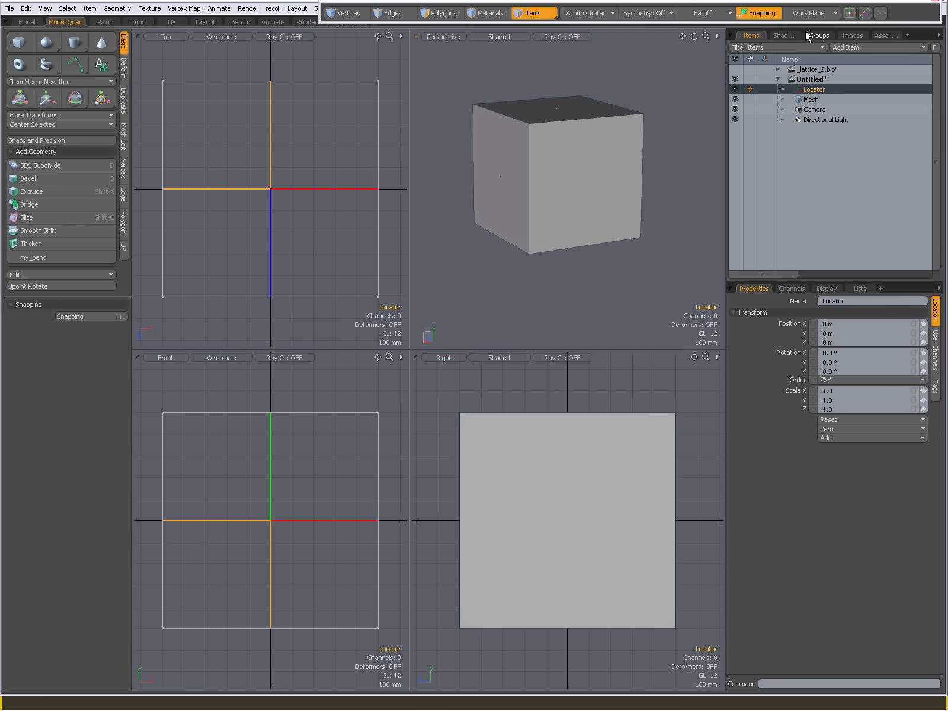
{"action": "left_click", "coordinate": [86, 316]}
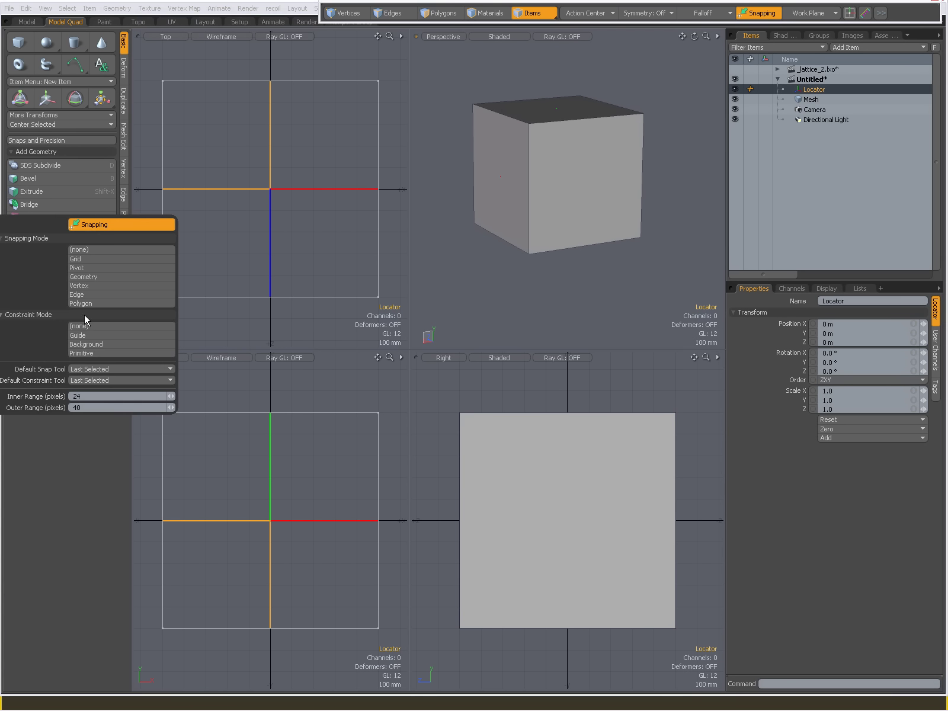
{"action": "left_click", "coordinate": [91, 286]}
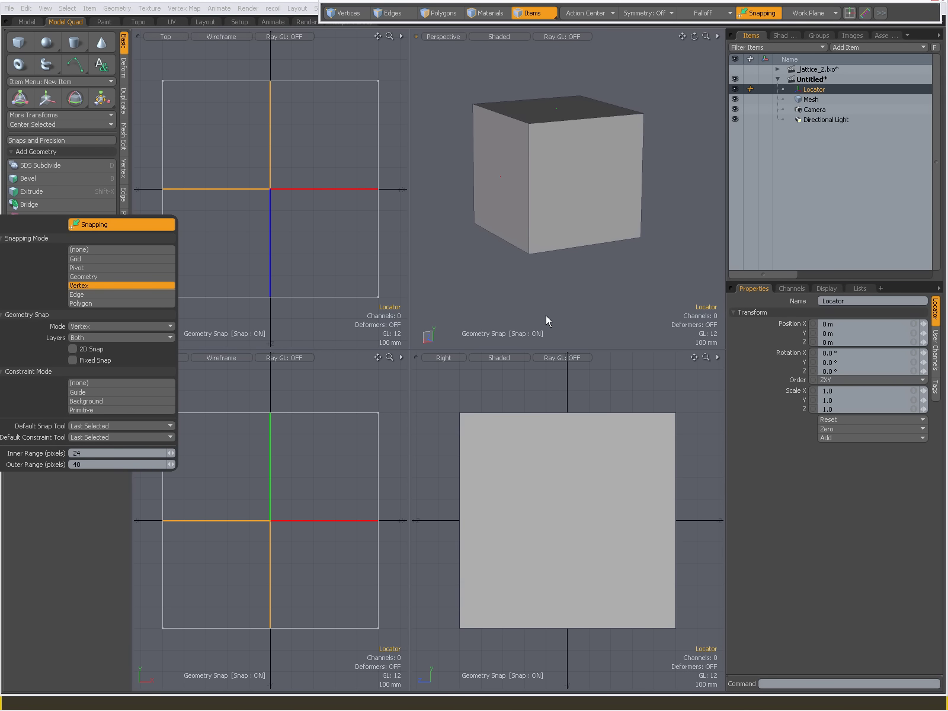
Move the locator along Z, Y and X until it snaps to the cube's corner at 500, 500, 500 mm.
{"action": "key", "text": "w"}
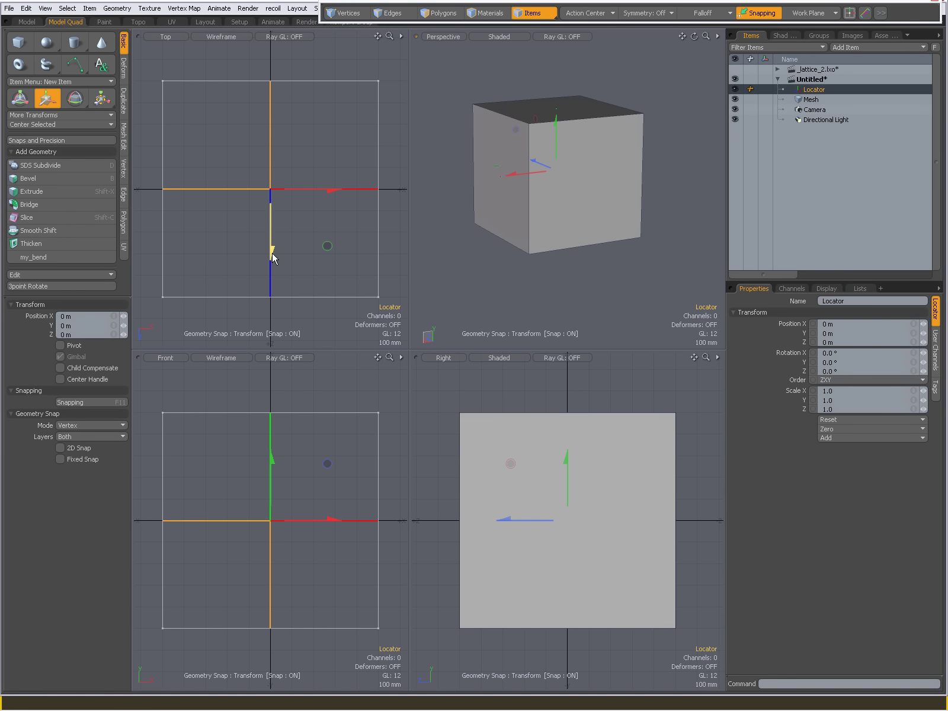
{"action": "left_click_drag", "start_coordinate": [272, 253], "coordinate": [270, 254]}
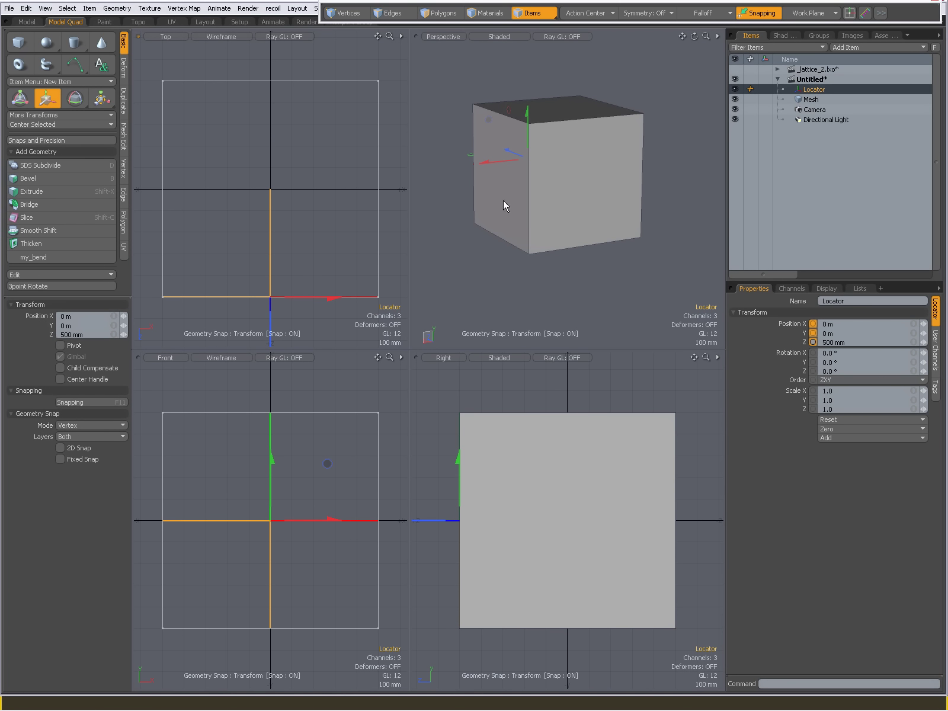
{"action": "left_click_drag", "start_coordinate": [503, 206], "coordinate": [596, 205], "text": "alt"}
{"action": "left_click_drag", "start_coordinate": [474, 188], "coordinate": [660, 205], "text": "alt"}
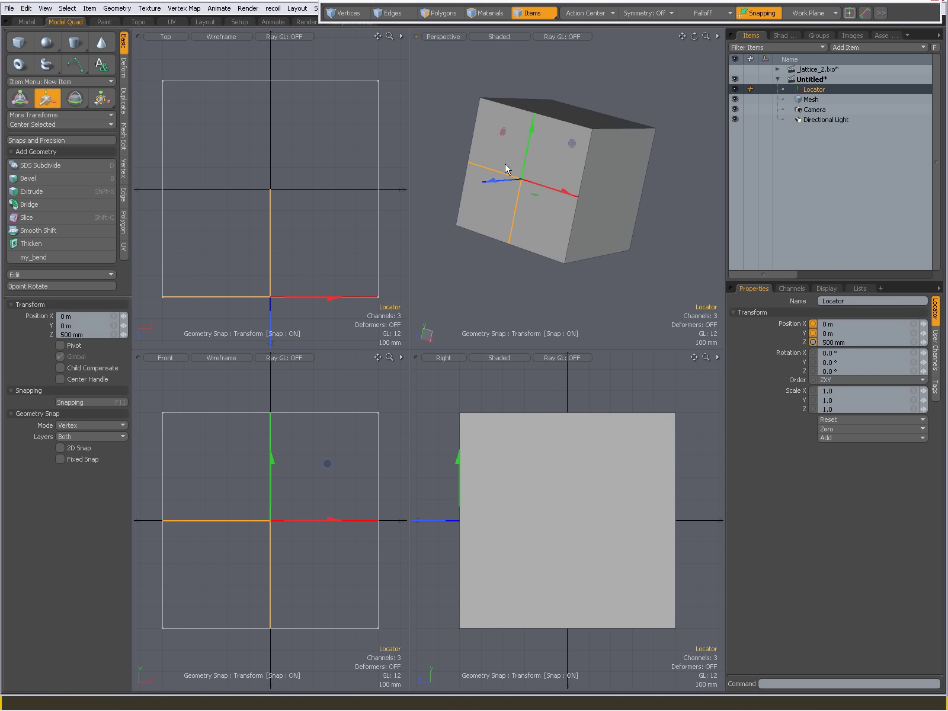
{"action": "left_click_drag", "start_coordinate": [525, 158], "coordinate": [526, 155]}
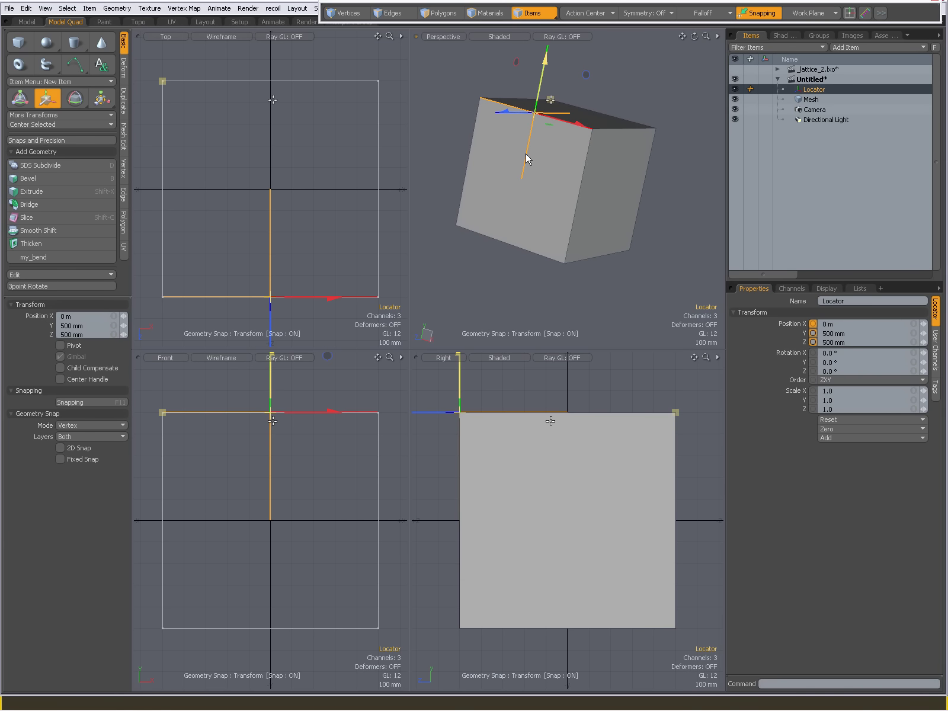
{"action": "left_click_drag", "start_coordinate": [572, 123], "coordinate": [570, 168]}
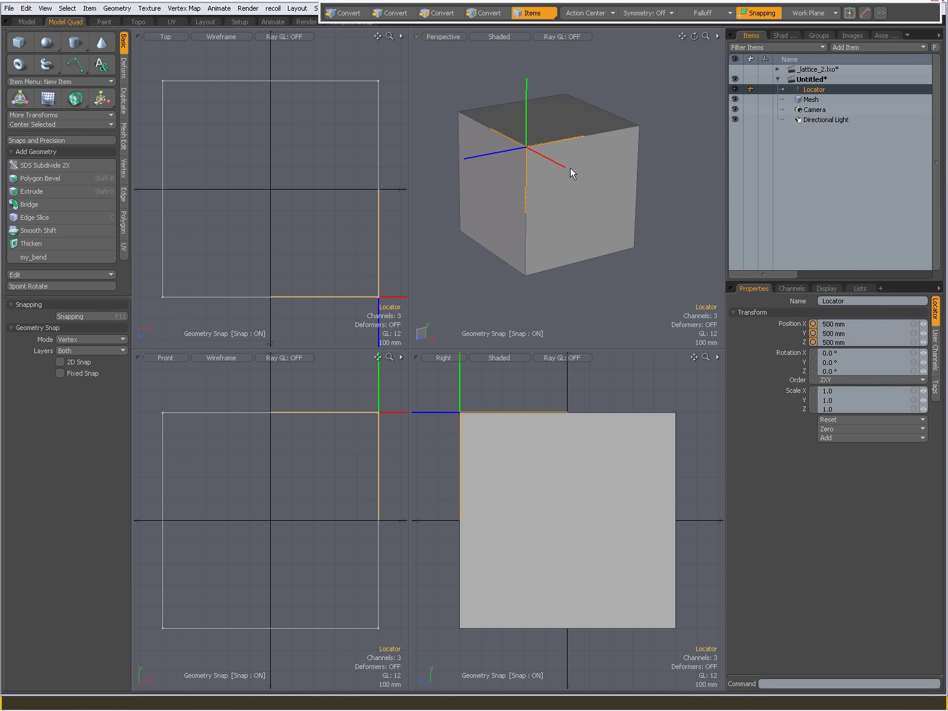
Set the locator shape to Custom, Replace style, non-solid Sphere with a 50 mm radius.
{"action": "left_click", "coordinate": [826, 288]}
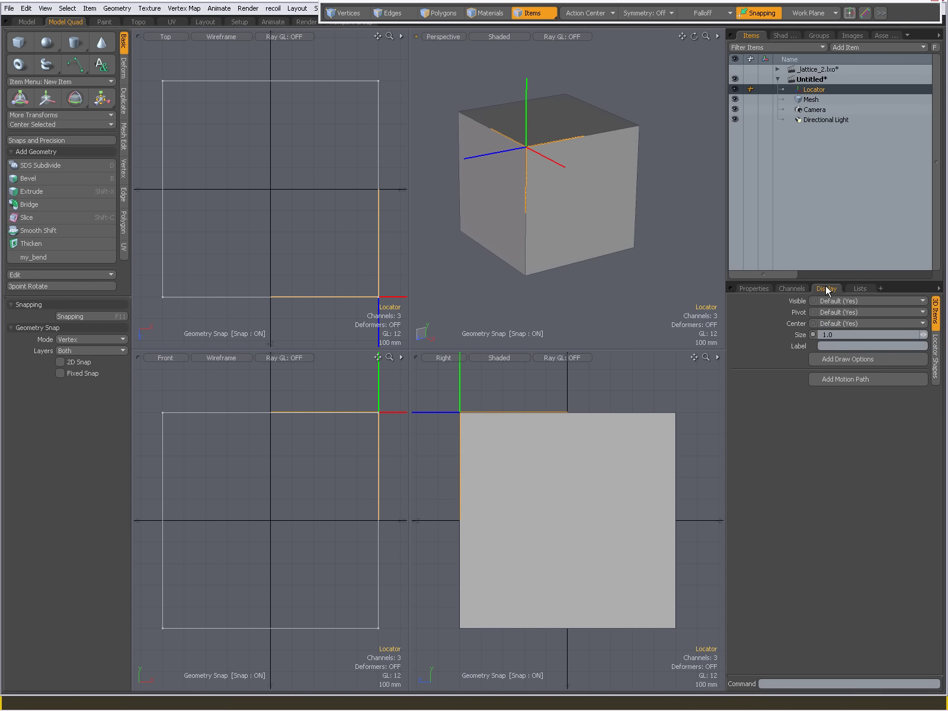
{"action": "left_click", "coordinate": [936, 353]}
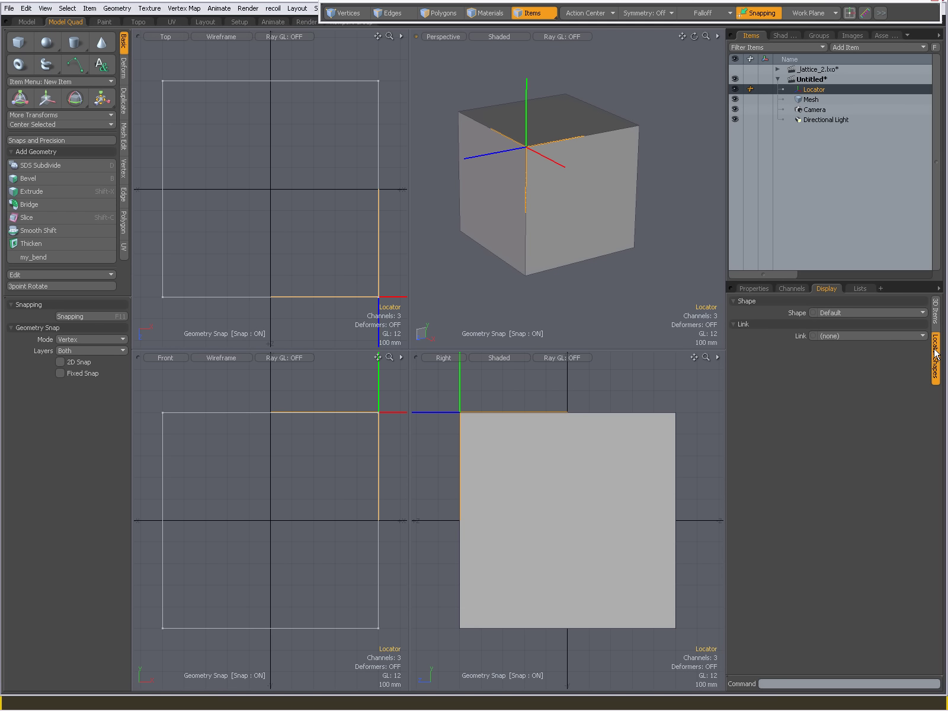
{"action": "left_click", "coordinate": [846, 314]}
{"action": "left_click", "coordinate": [841, 323]}
{"action": "left_click", "coordinate": [839, 339]}
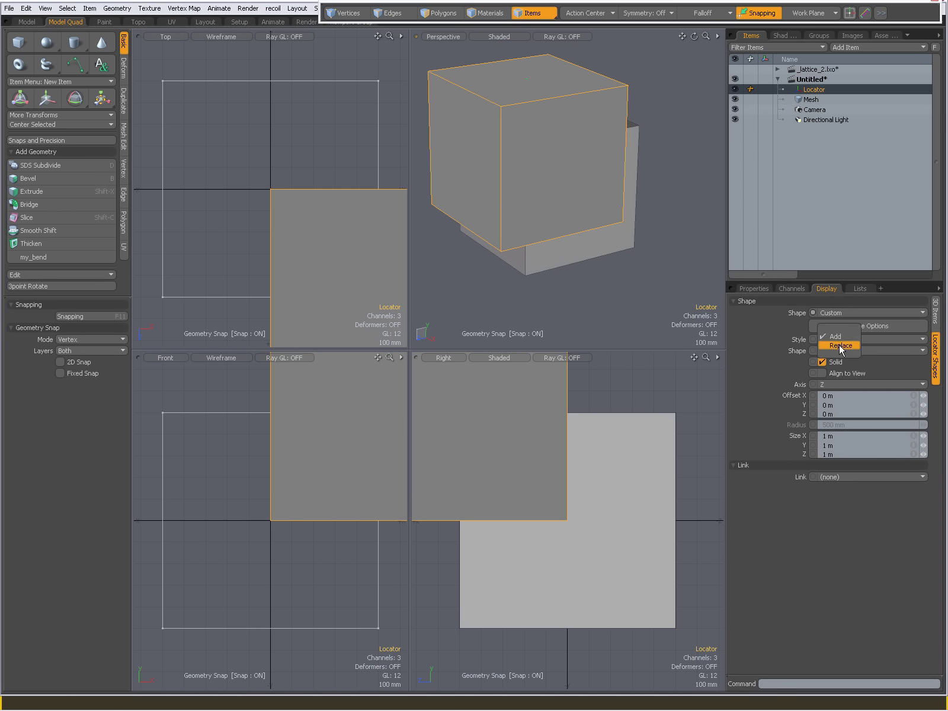
{"action": "left_click", "coordinate": [840, 345]}
{"action": "left_click", "coordinate": [837, 352]}
{"action": "left_click", "coordinate": [839, 395]}
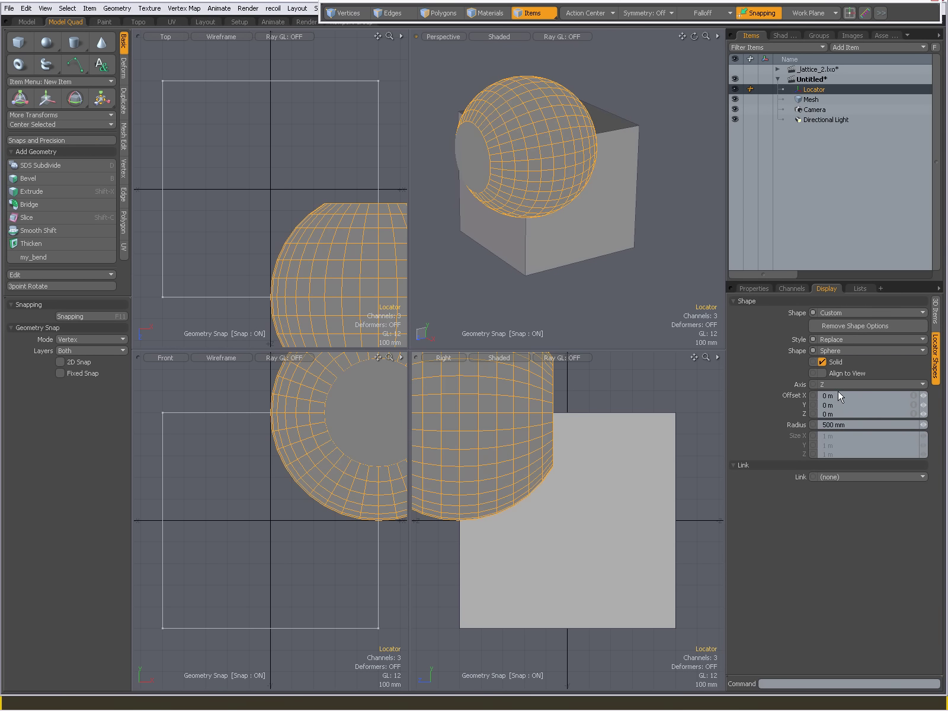
{"action": "left_click", "coordinate": [821, 362]}
{"action": "left_click", "coordinate": [834, 425]}
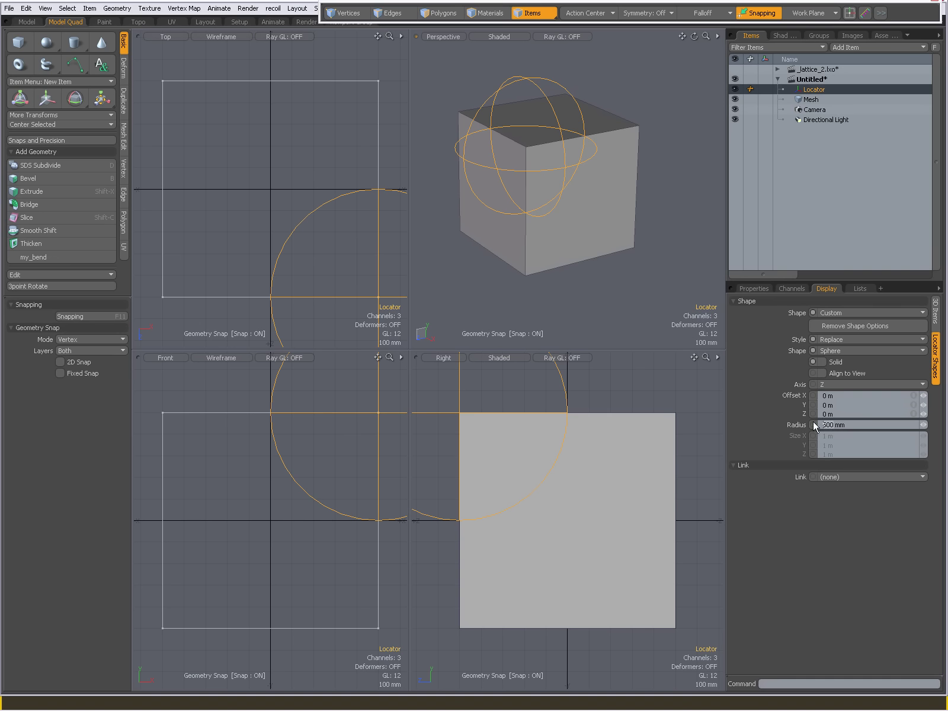
{"action": "key", "text": "BackSpace"}
{"action": "key", "text": "BackSpace"}
{"action": "key", "text": "Return"}
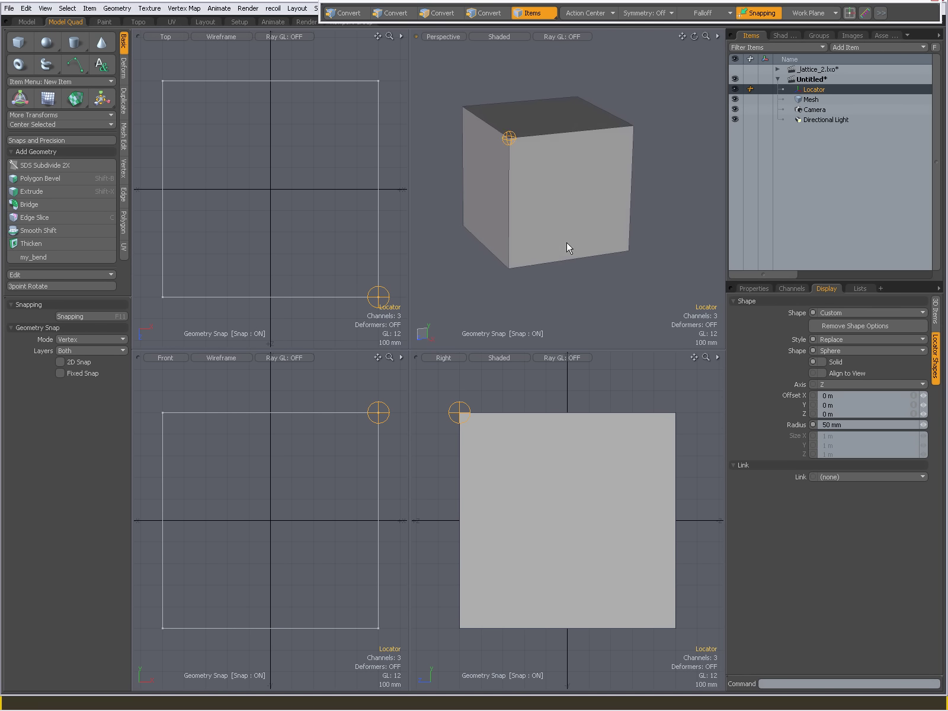
Duplicate the locator to create Locator2.
{"action": "scroll", "coordinate": [563, 195], "scroll_direction": "up", "scroll_amount": 2}
{"action": "left_click_drag", "start_coordinate": [574, 200], "coordinate": [549, 205], "text": "alt"}
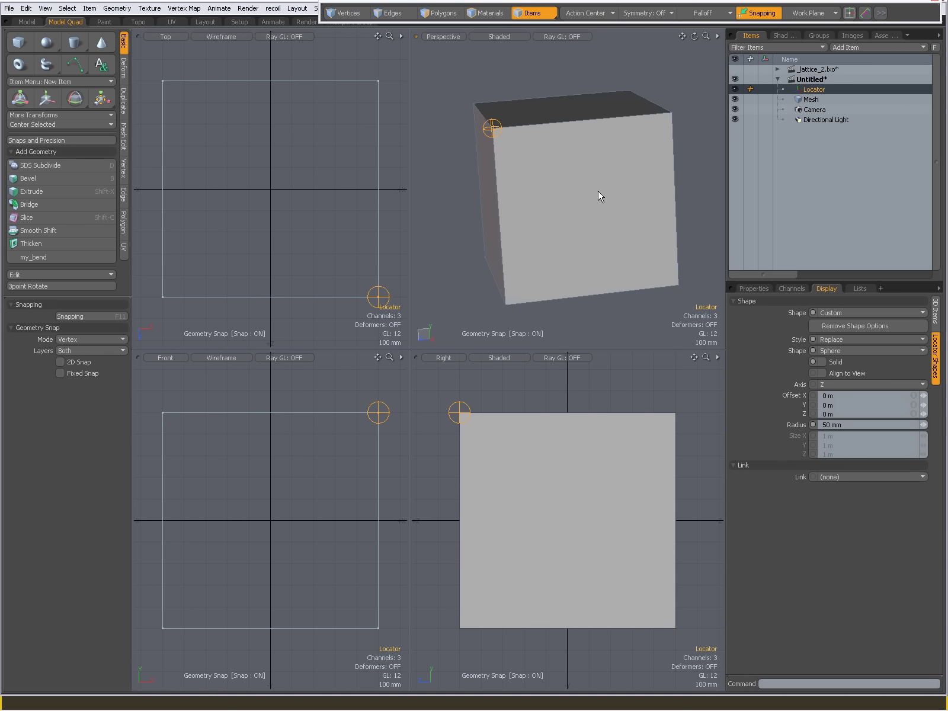
{"action": "right_click", "coordinate": [815, 90]}
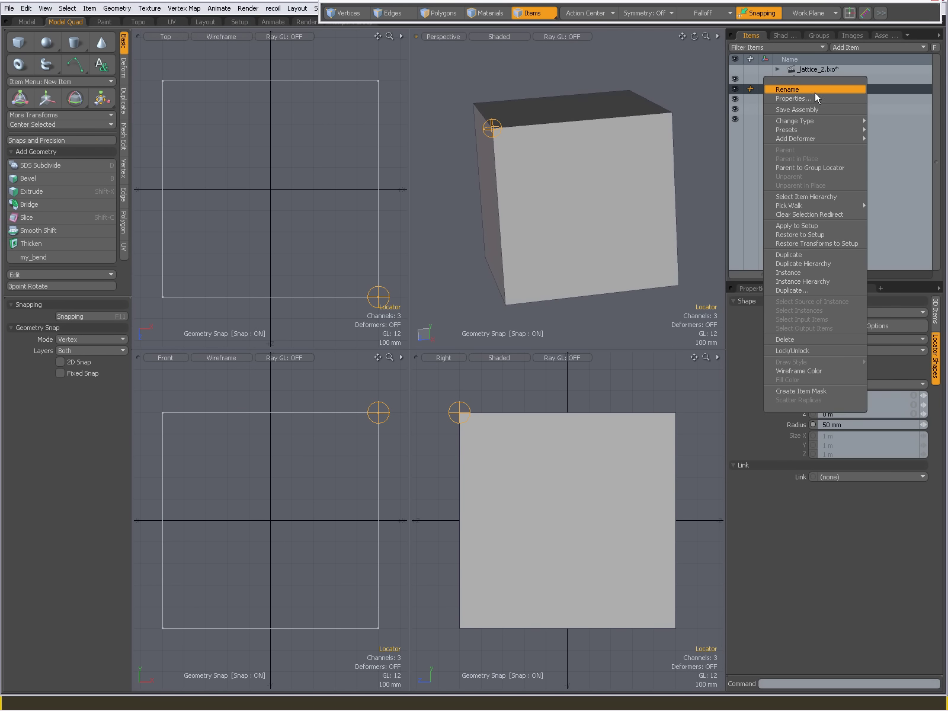
{"action": "left_click", "coordinate": [803, 256]}
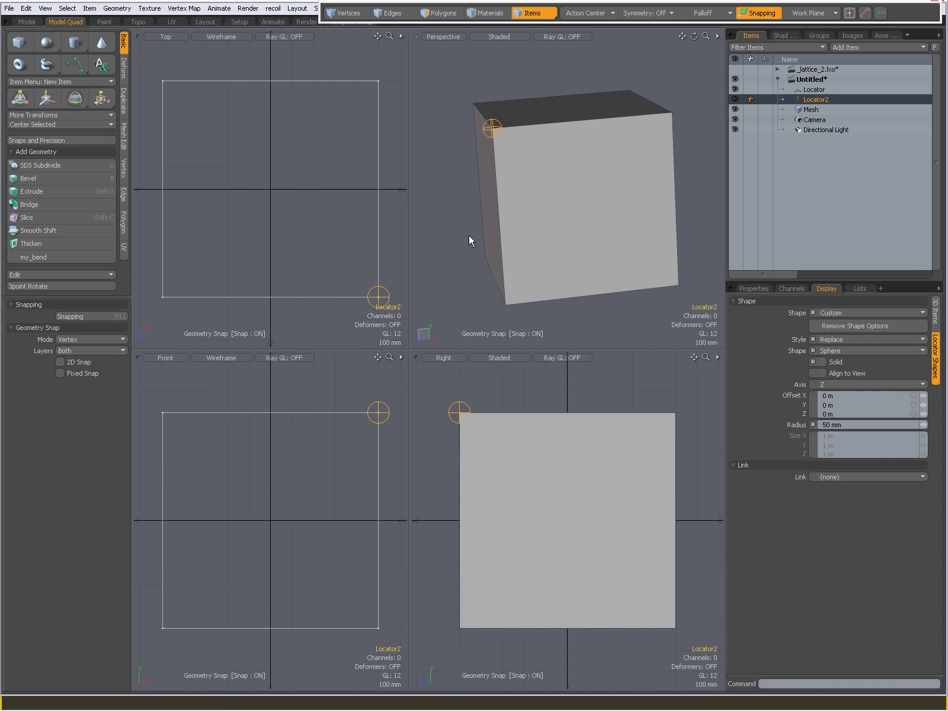
Snap Locator2 onto the cube corner at 500, 500, −500 mm and turn snapping off with F11.
{"action": "key", "text": "w"}
{"action": "left_click_drag", "start_coordinate": [446, 131], "coordinate": [671, 112]}
{"action": "key", "text": "space"}
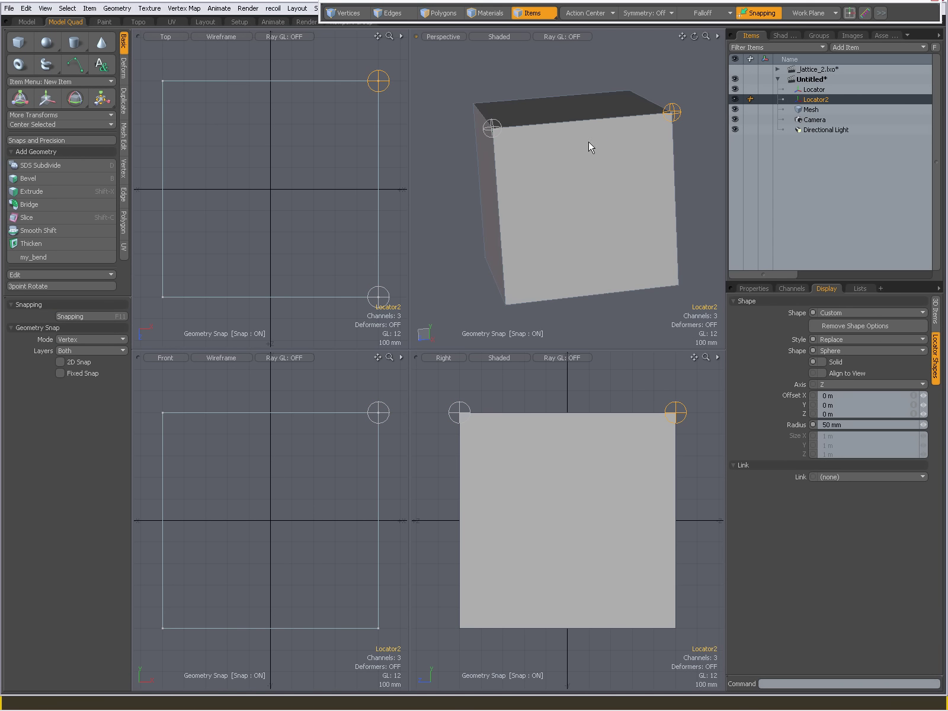
{"action": "left_click_drag", "start_coordinate": [544, 189], "coordinate": [600, 196], "text": "alt"}
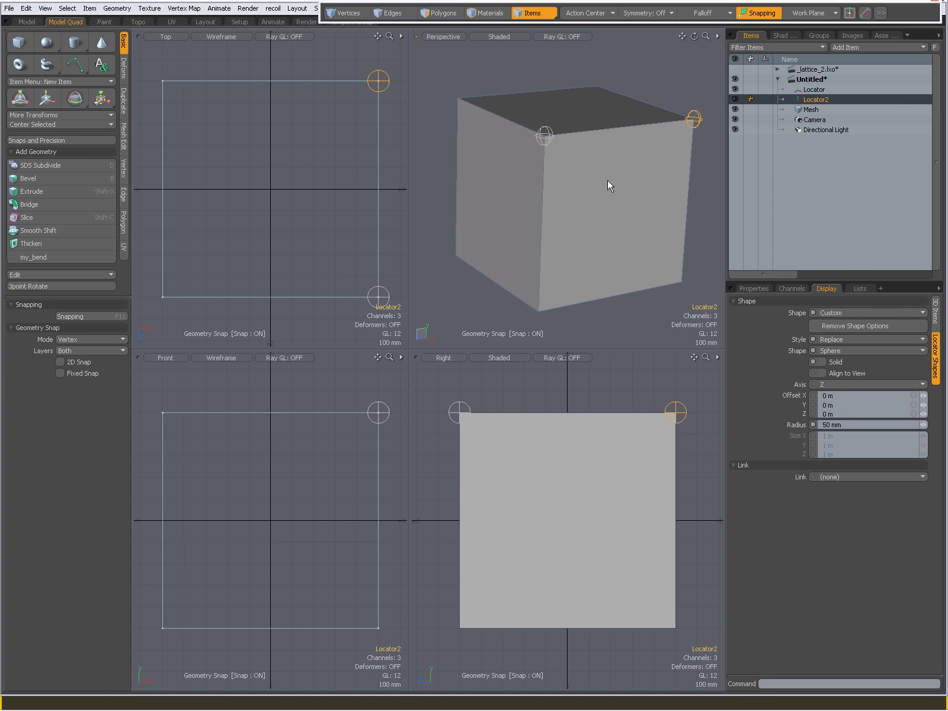
{"action": "key", "text": "F11"}
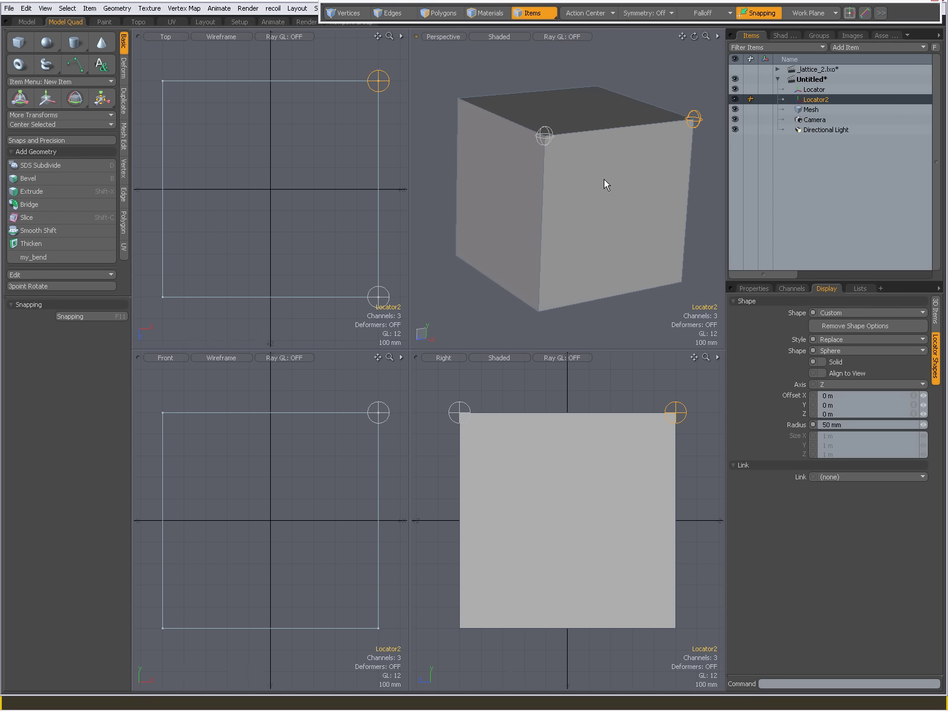
Enter setup mode in the Setup layout and add Locator and Locator2 to the schematic workspace.
{"action": "left_click", "coordinate": [240, 21]}
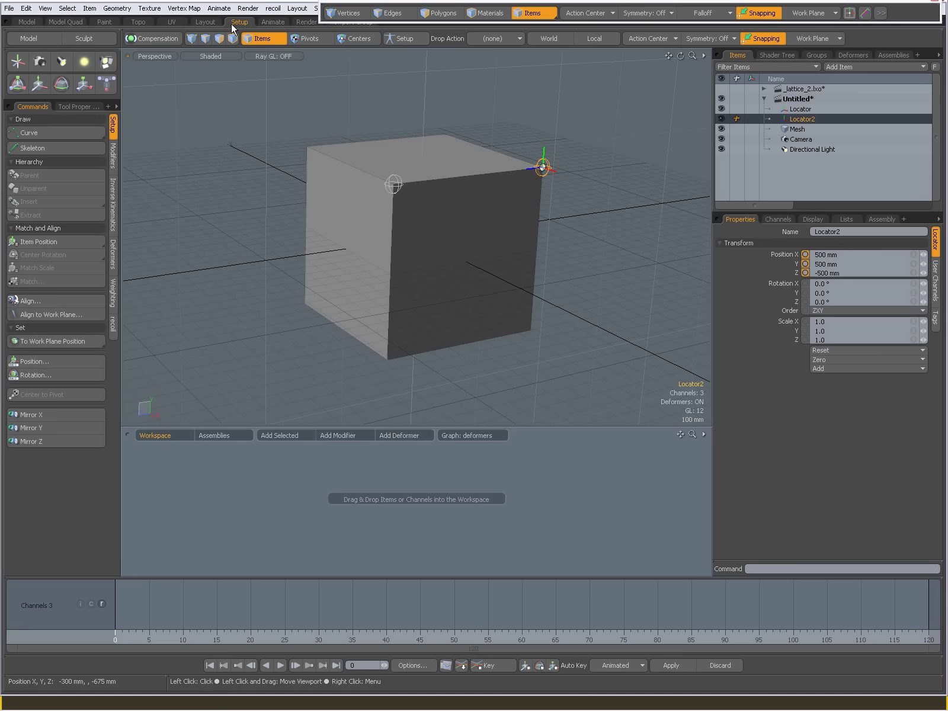
{"action": "left_click", "coordinate": [401, 39]}
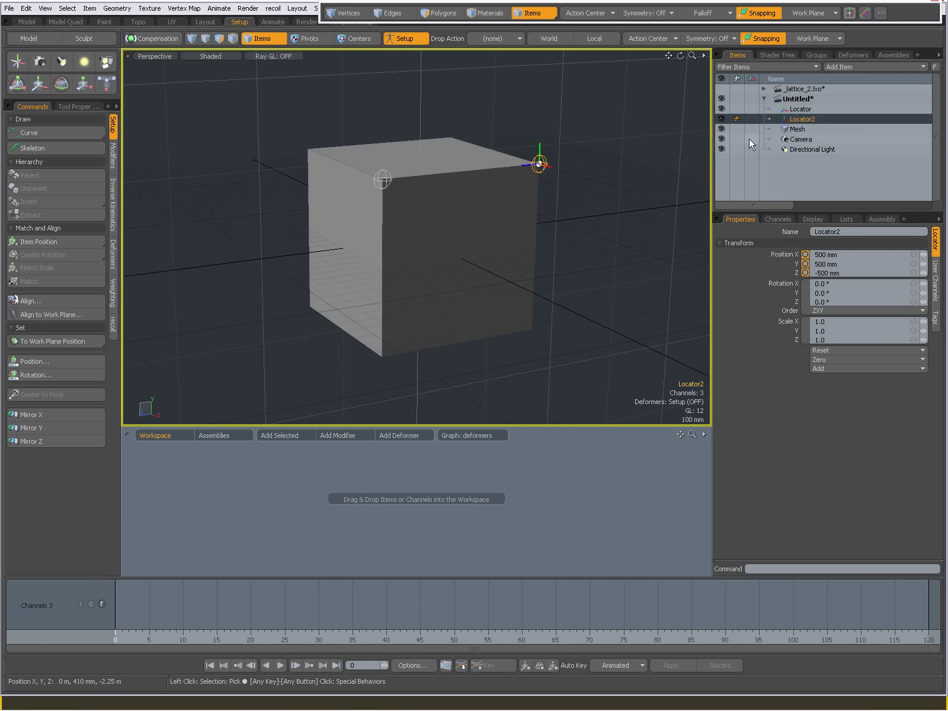
{"action": "left_click", "coordinate": [806, 110], "text": "shift"}
{"action": "left_click_drag", "start_coordinate": [807, 112], "coordinate": [322, 505]}
Add the cube Mesh as a schematic node and arrange the locator nodes beside it.
{"action": "left_click", "coordinate": [806, 128]}
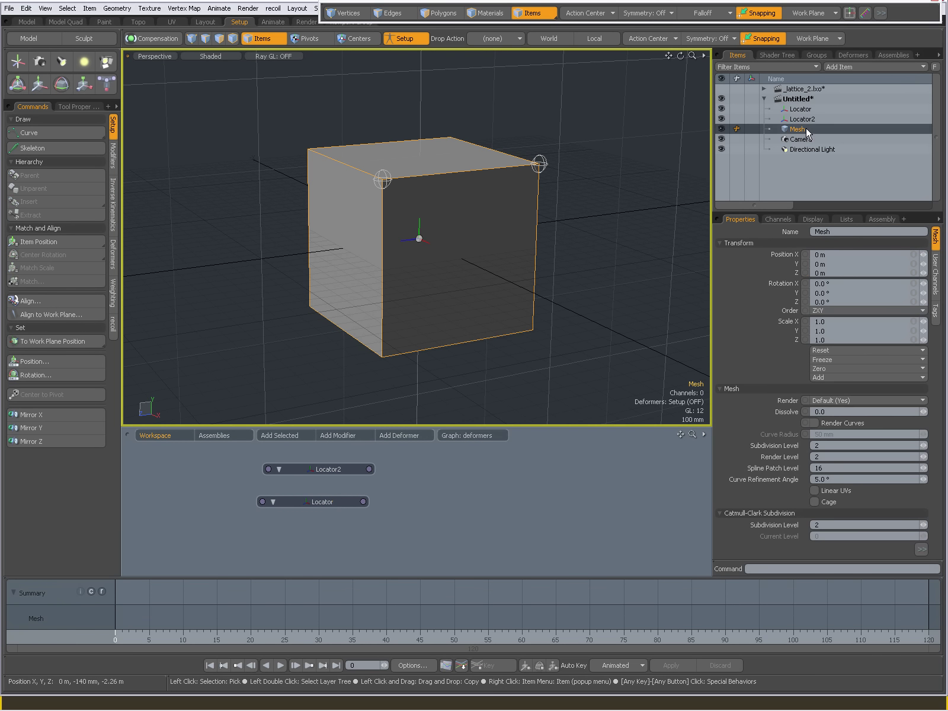
{"action": "left_click_drag", "start_coordinate": [806, 128], "coordinate": [582, 485]}
{"action": "left_click_drag", "start_coordinate": [309, 501], "coordinate": [289, 523]}
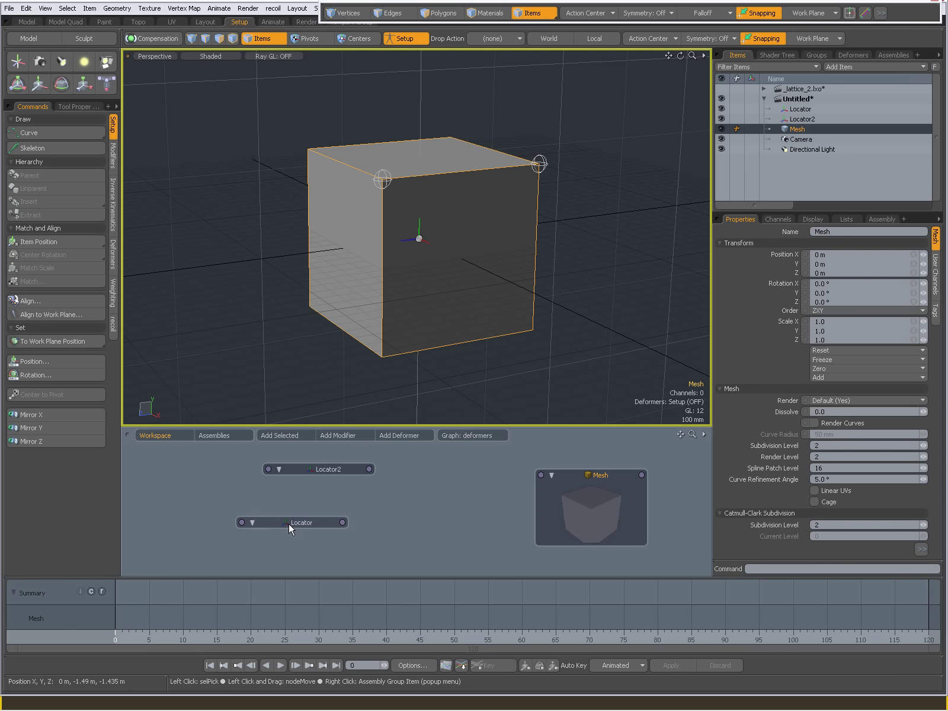
{"action": "left_click_drag", "start_coordinate": [335, 470], "coordinate": [302, 471]}
{"action": "left_click_drag", "start_coordinate": [214, 450], "coordinate": [354, 553]}
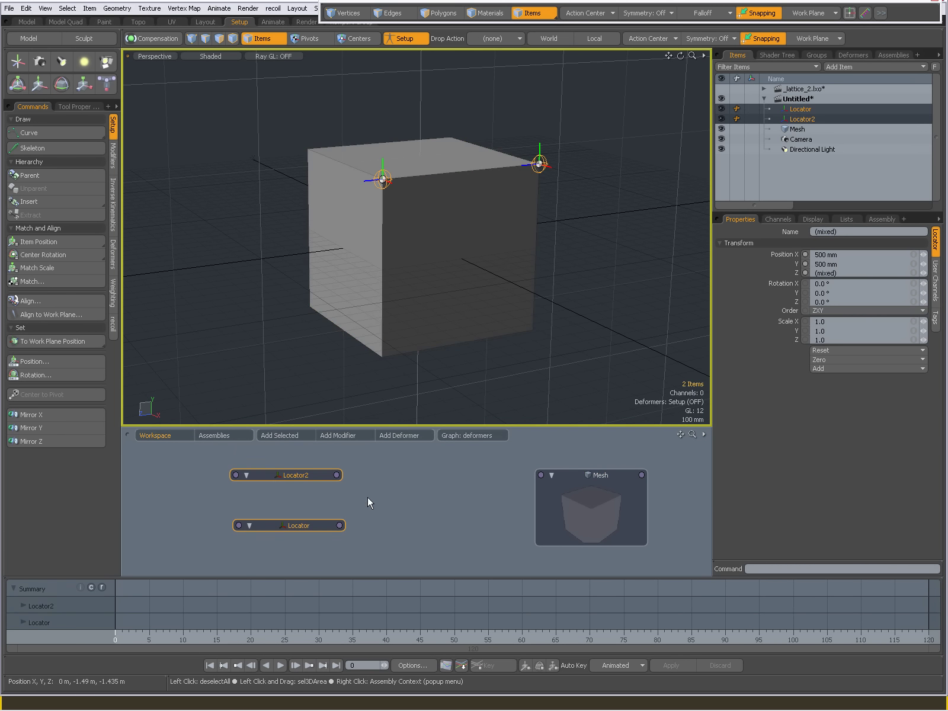
Create a General Influence deformer and duplicate it.
{"action": "left_click", "coordinate": [367, 496]}
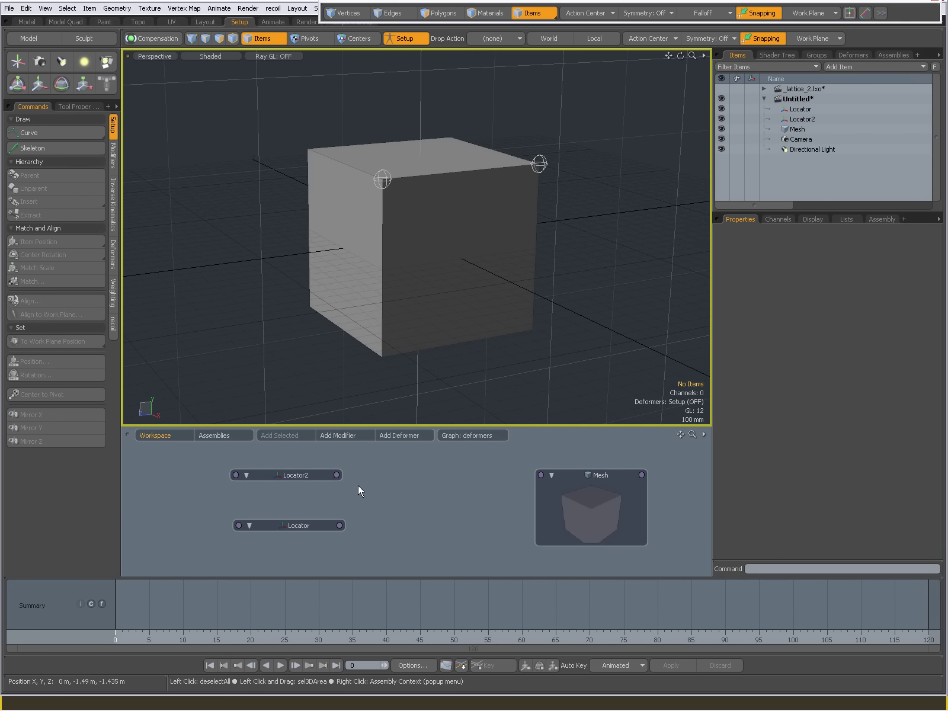
{"action": "left_click", "coordinate": [112, 259]}
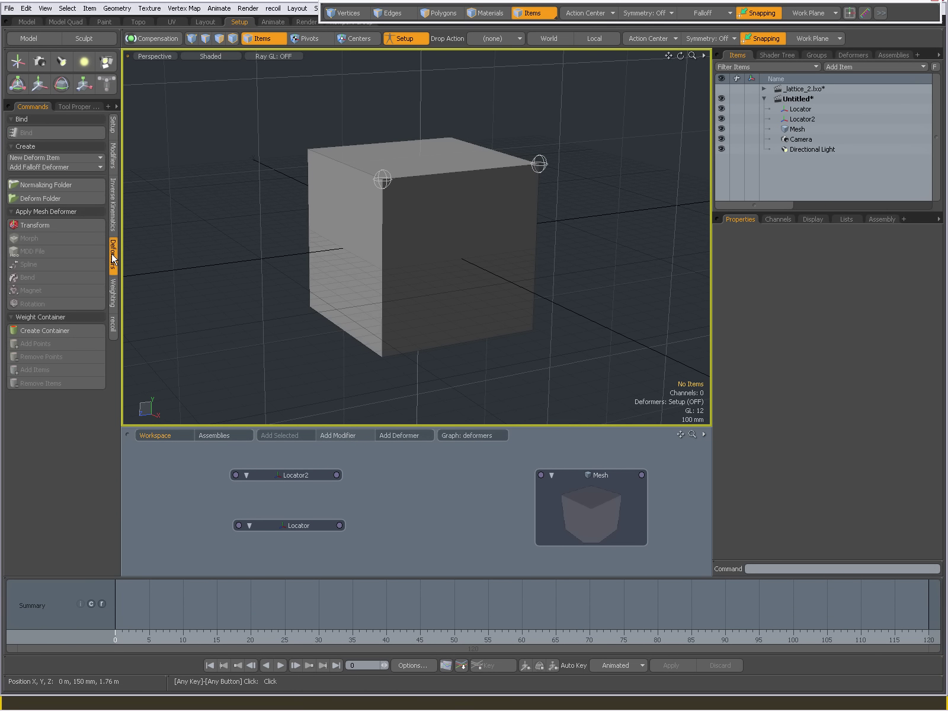
{"action": "left_click", "coordinate": [49, 159]}
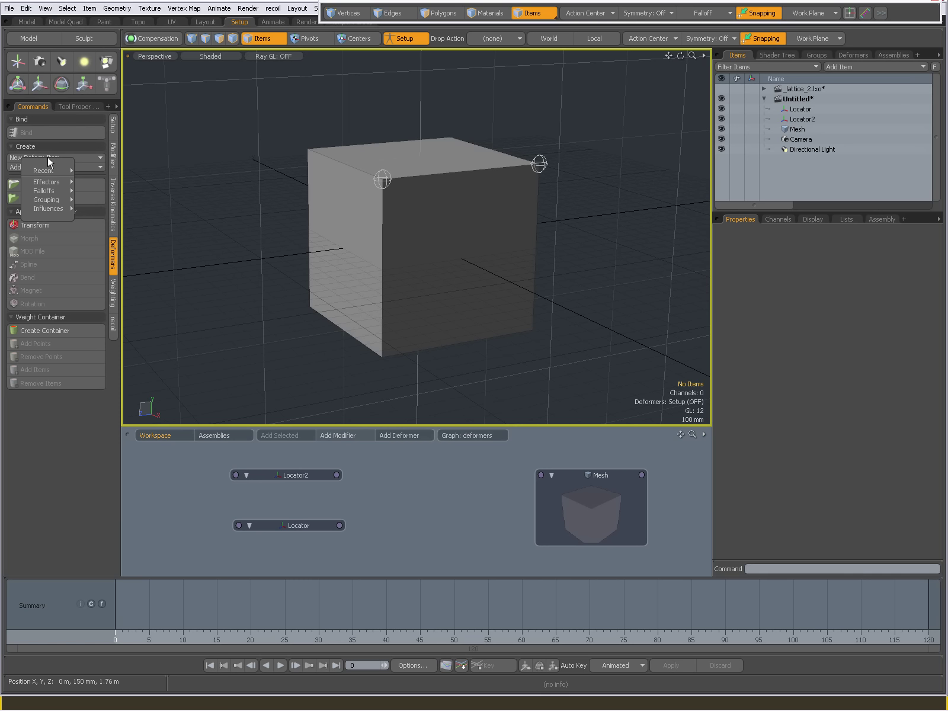
{"action": "mouse_move", "coordinate": [57, 209]}
{"action": "left_click", "coordinate": [104, 211]}
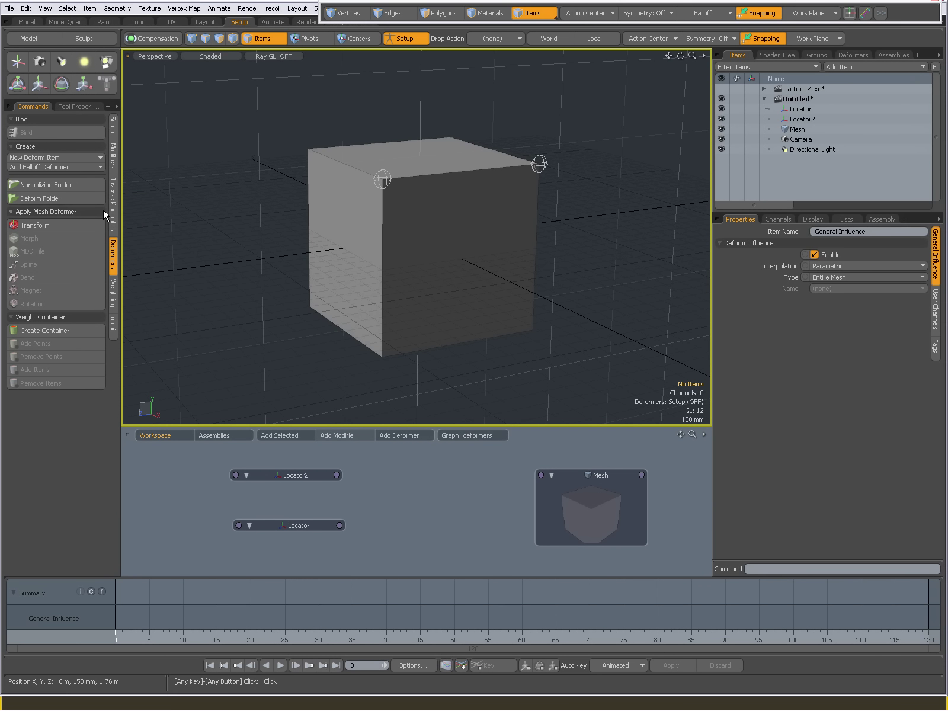
{"action": "left_click", "coordinate": [855, 52]}
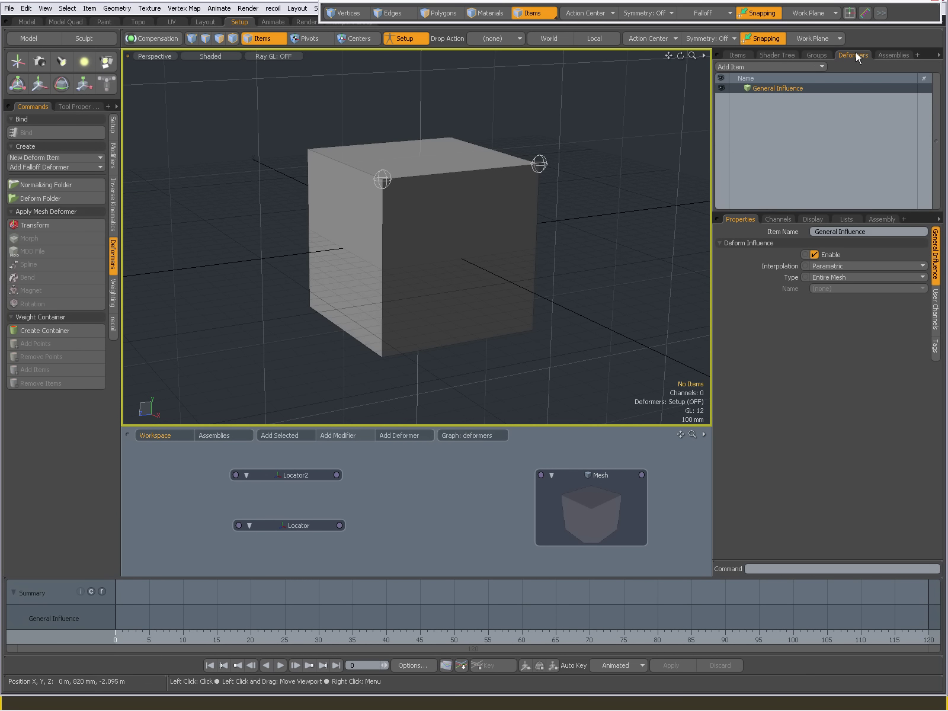
{"action": "right_click", "coordinate": [766, 87]}
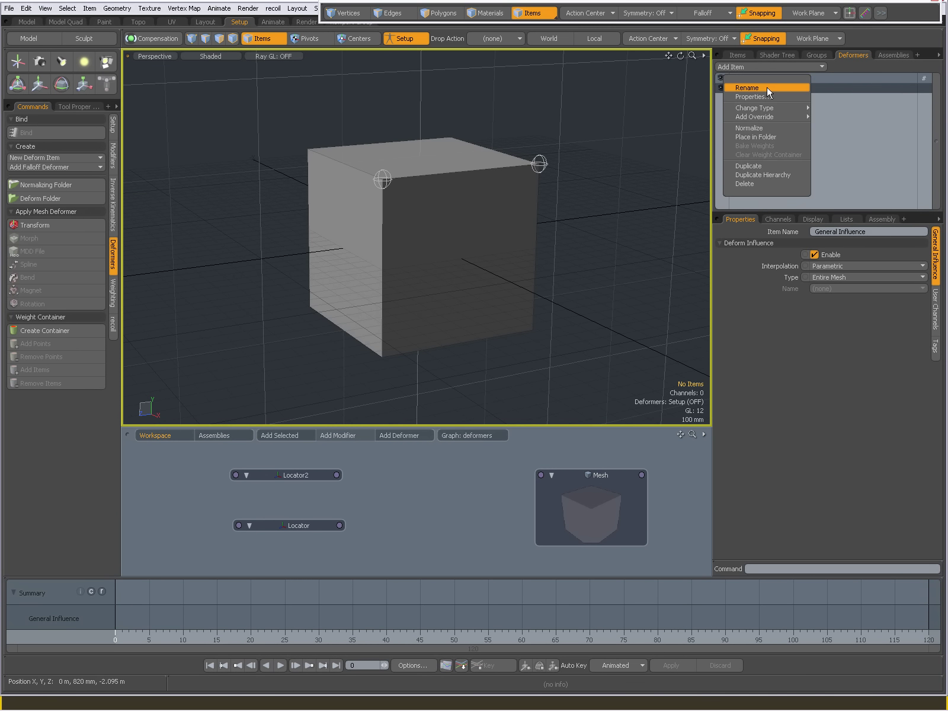
{"action": "left_click", "coordinate": [757, 167]}
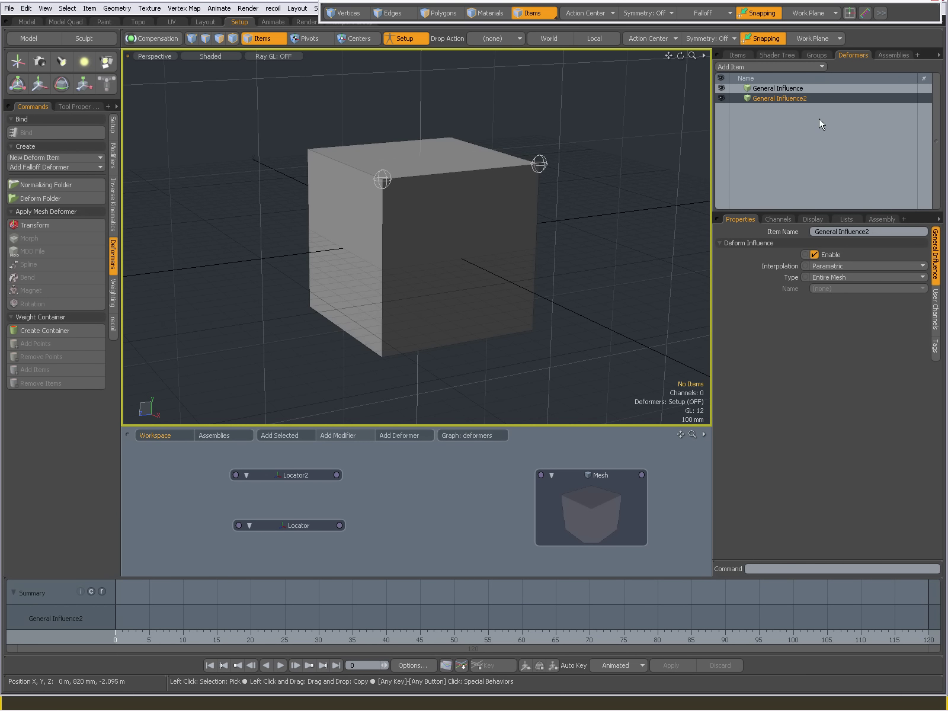
Add both General Influence deformers to the schematic, wiring Locator2 to General Influence2 and Locator to General Influence.
{"action": "left_click", "coordinate": [787, 88], "text": "ctrl"}
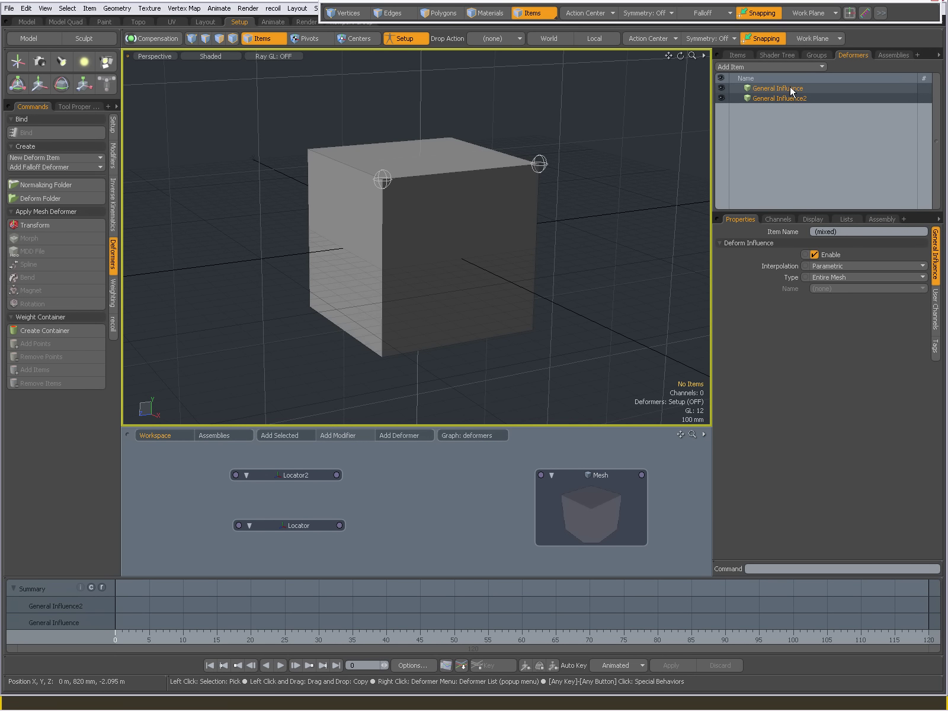
{"action": "left_click_drag", "start_coordinate": [791, 91], "coordinate": [440, 484]}
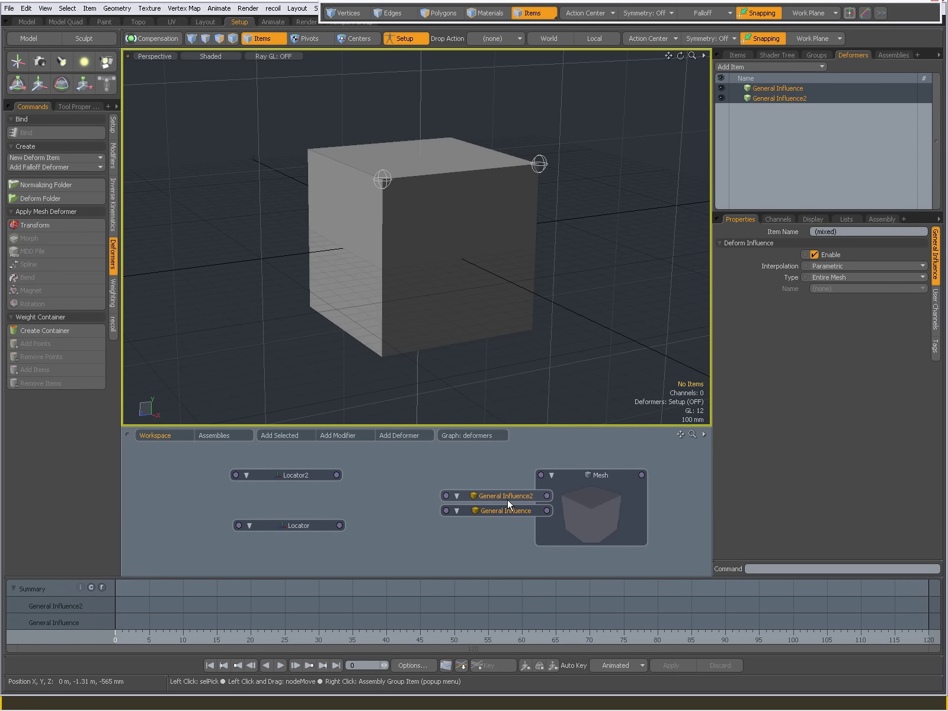
{"action": "left_click_drag", "start_coordinate": [508, 501], "coordinate": [436, 479]}
{"action": "left_click_drag", "start_coordinate": [478, 510], "coordinate": [426, 525]}
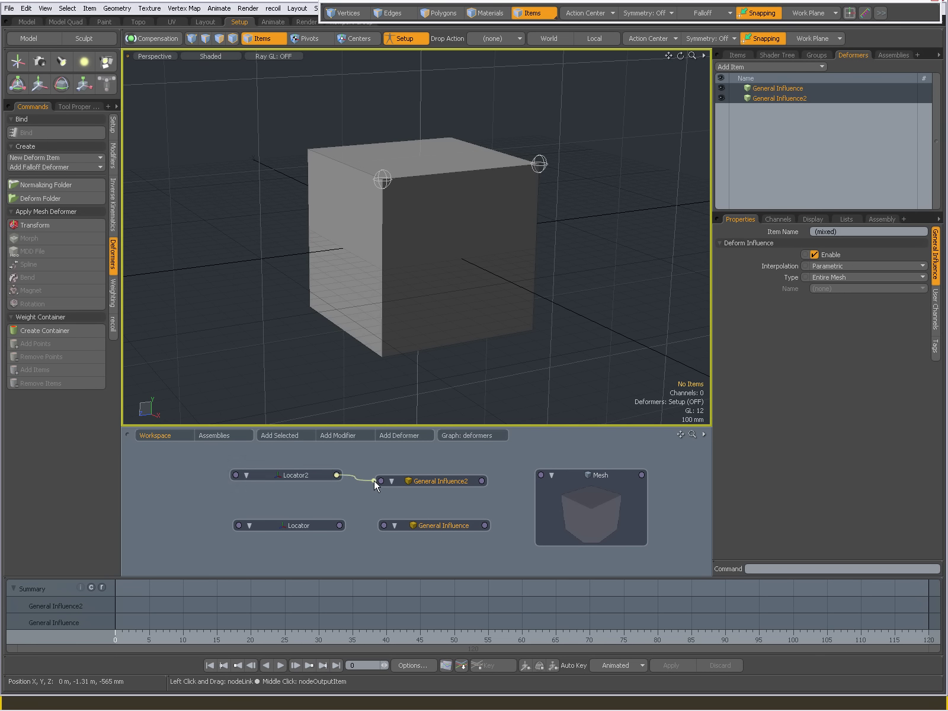
{"action": "left_click_drag", "start_coordinate": [374, 480], "coordinate": [380, 481]}
{"action": "left_click_drag", "start_coordinate": [339, 525], "coordinate": [384, 526]}
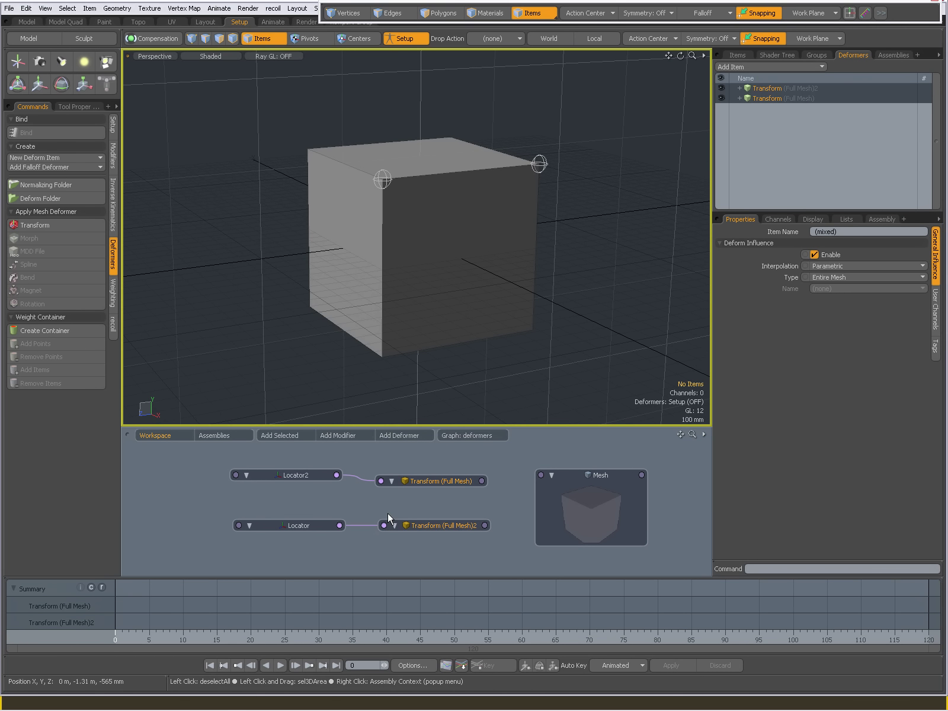
{"action": "left_click_drag", "start_coordinate": [288, 474], "coordinate": [285, 481]}
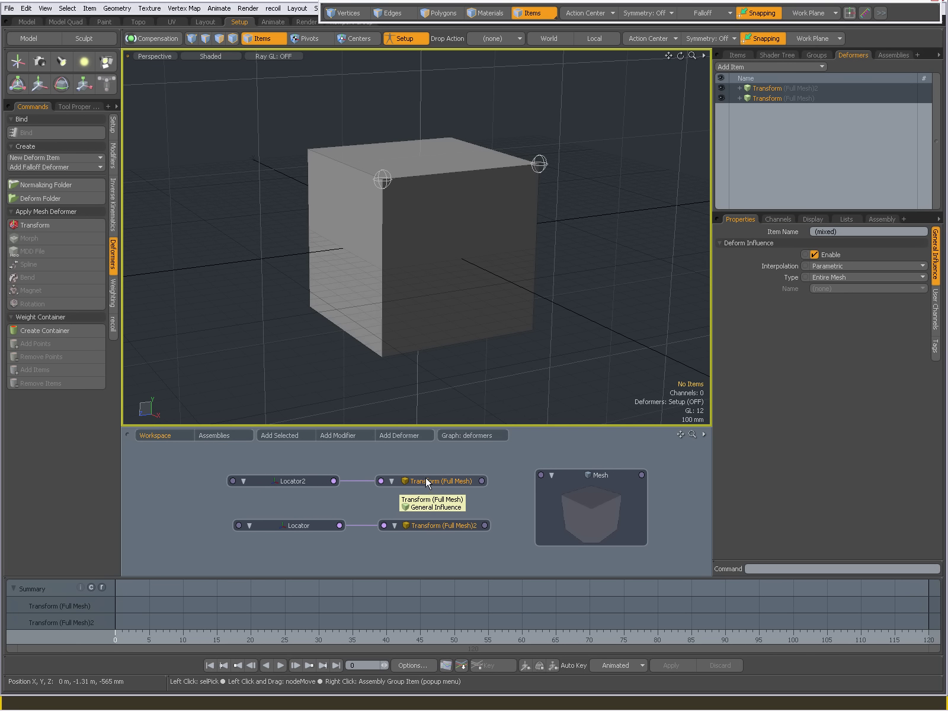
{"action": "left_click_drag", "start_coordinate": [431, 479], "coordinate": [436, 473]}
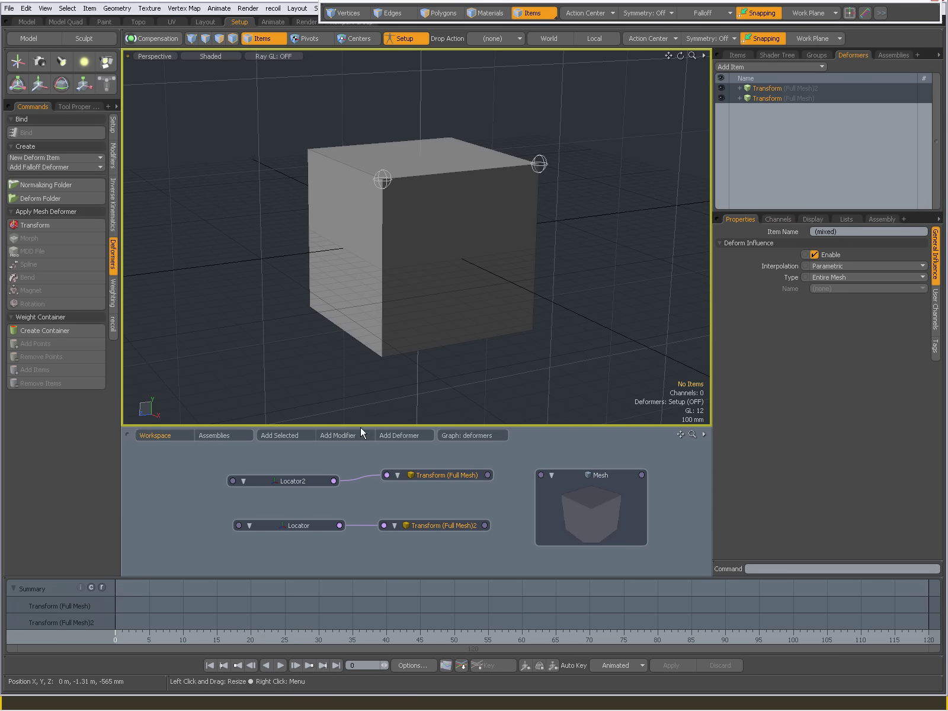
Add a Radial Falloff to the schematic and rewire it from the Mesh into Locator2's Transform (Full Mesh).
{"action": "left_click", "coordinate": [39, 166]}
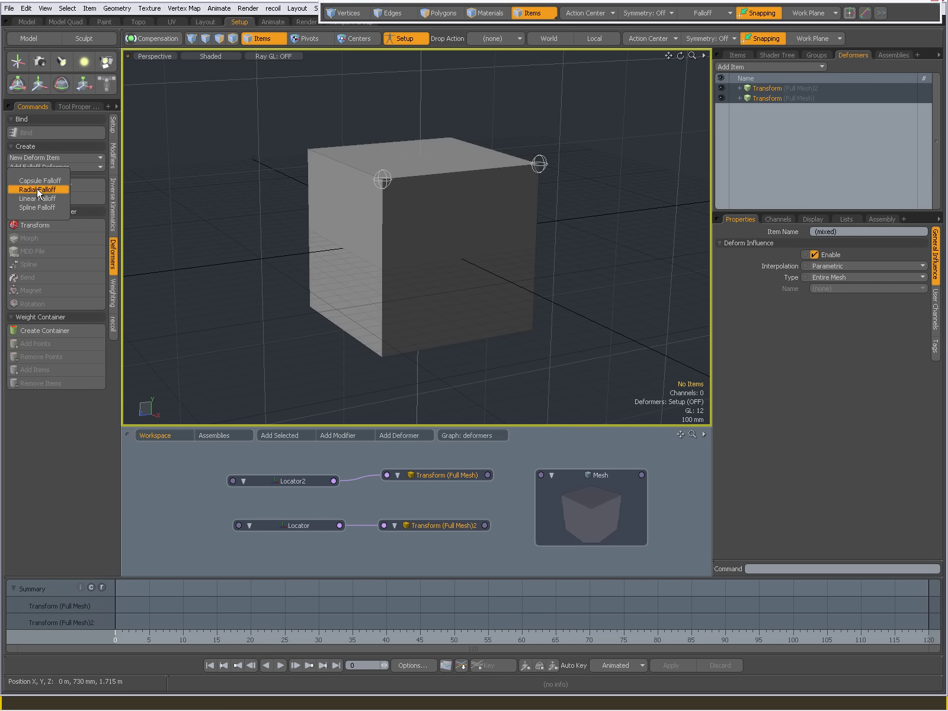
{"action": "left_click", "coordinate": [37, 189]}
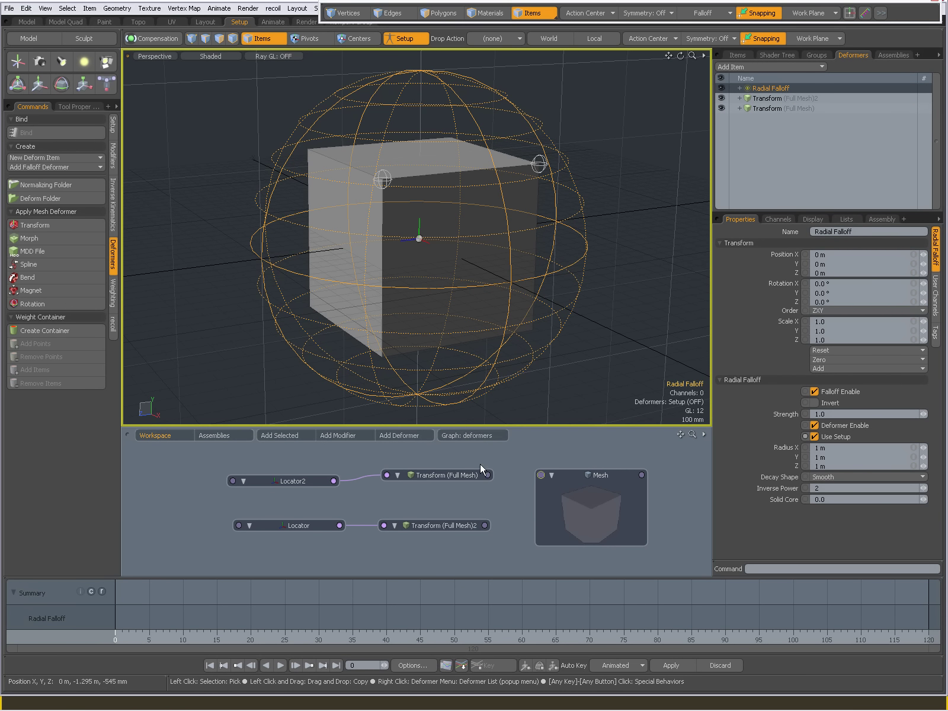
{"action": "left_click_drag", "start_coordinate": [465, 452], "coordinate": [466, 452]}
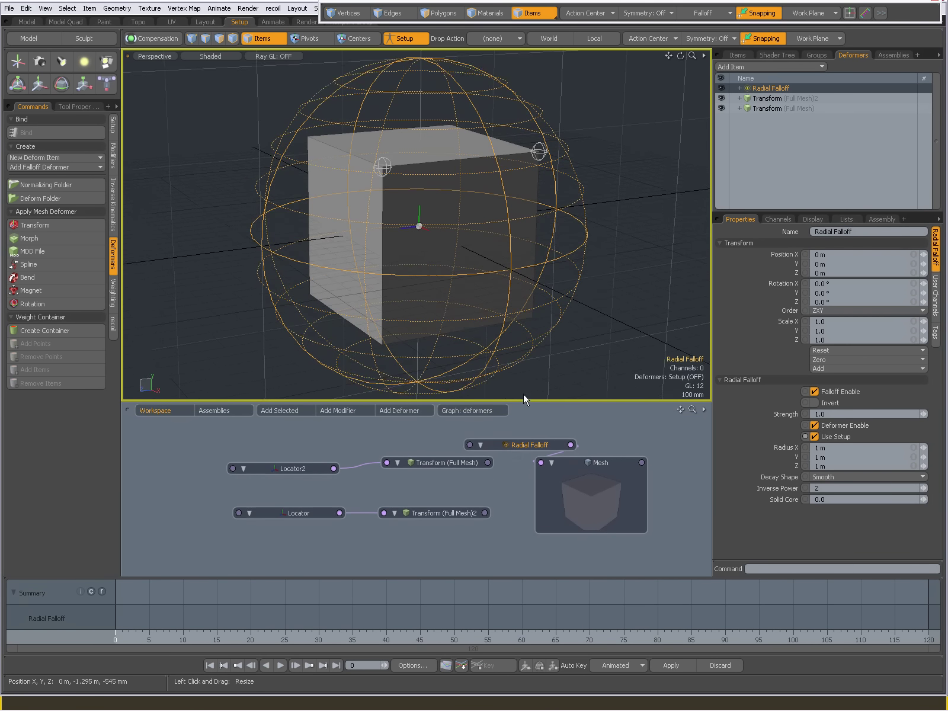
{"action": "left_click_drag", "start_coordinate": [535, 422], "coordinate": [416, 404]}
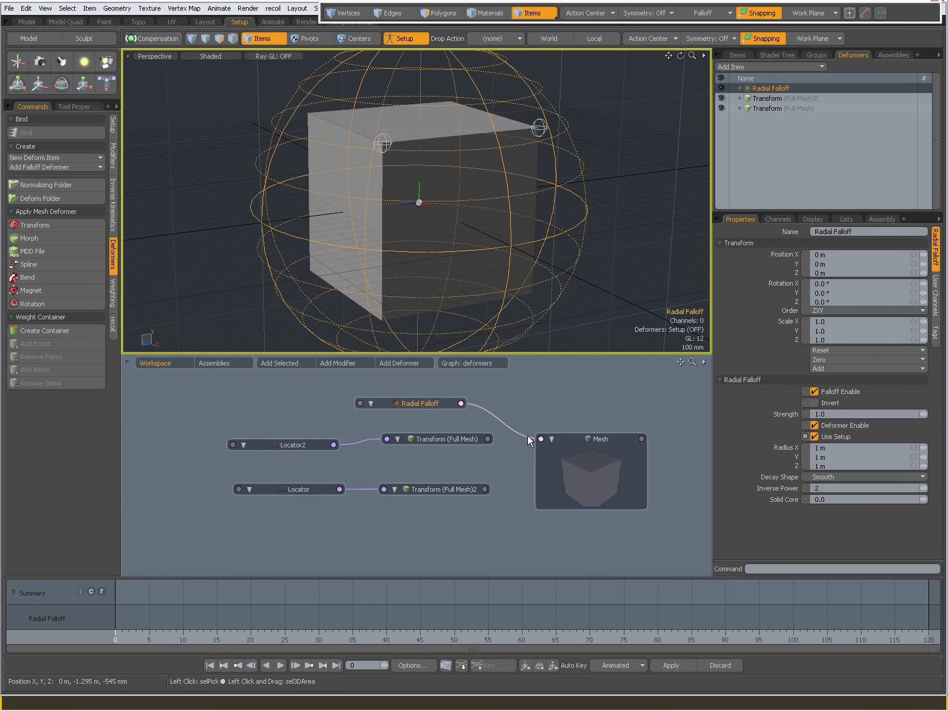
{"action": "left_click_drag", "start_coordinate": [591, 463], "coordinate": [609, 460]}
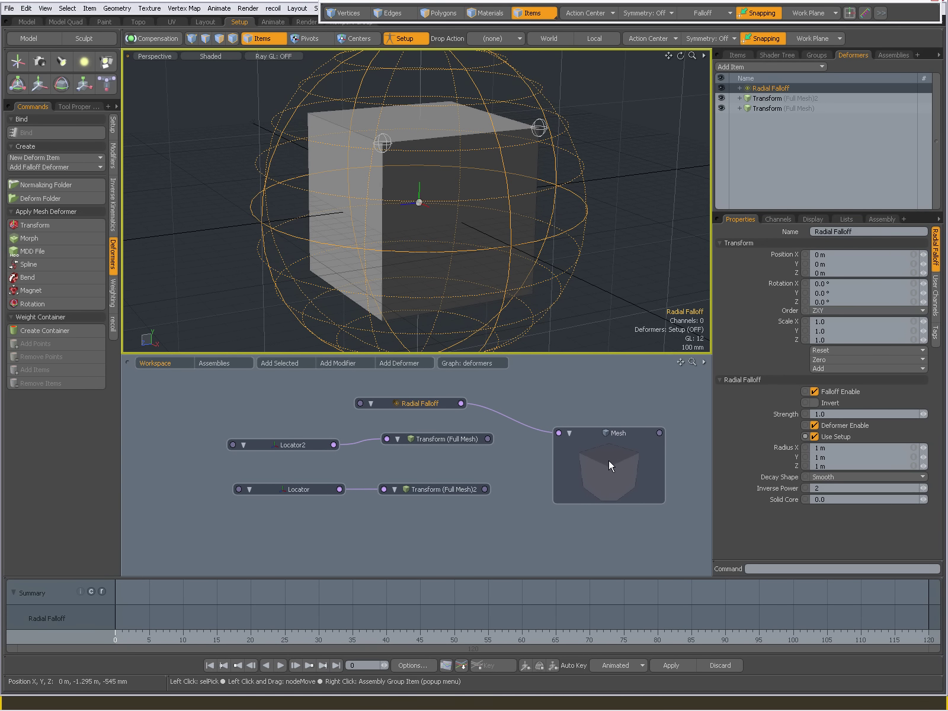
{"action": "left_click_drag", "start_coordinate": [558, 433], "coordinate": [386, 439]}
{"action": "left_click_drag", "start_coordinate": [443, 433], "coordinate": [469, 441]}
{"action": "left_click_drag", "start_coordinate": [423, 404], "coordinate": [347, 413]}
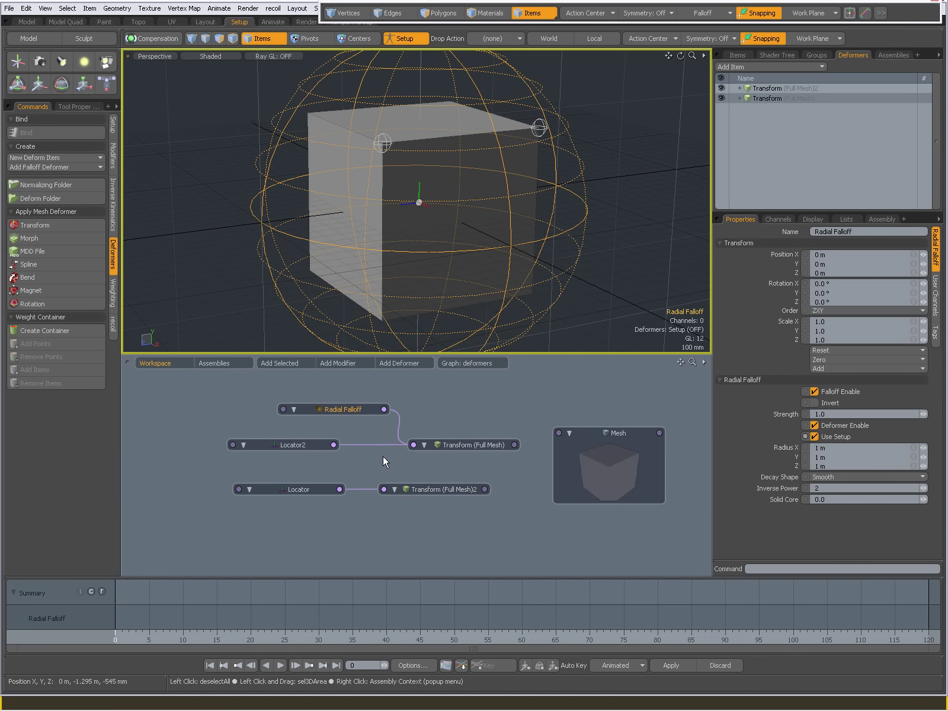
Duplicate the Radial Falloff and link Radial Falloff2 to Transform (Full Mesh)2 instead.
{"action": "left_click", "coordinate": [740, 98]}
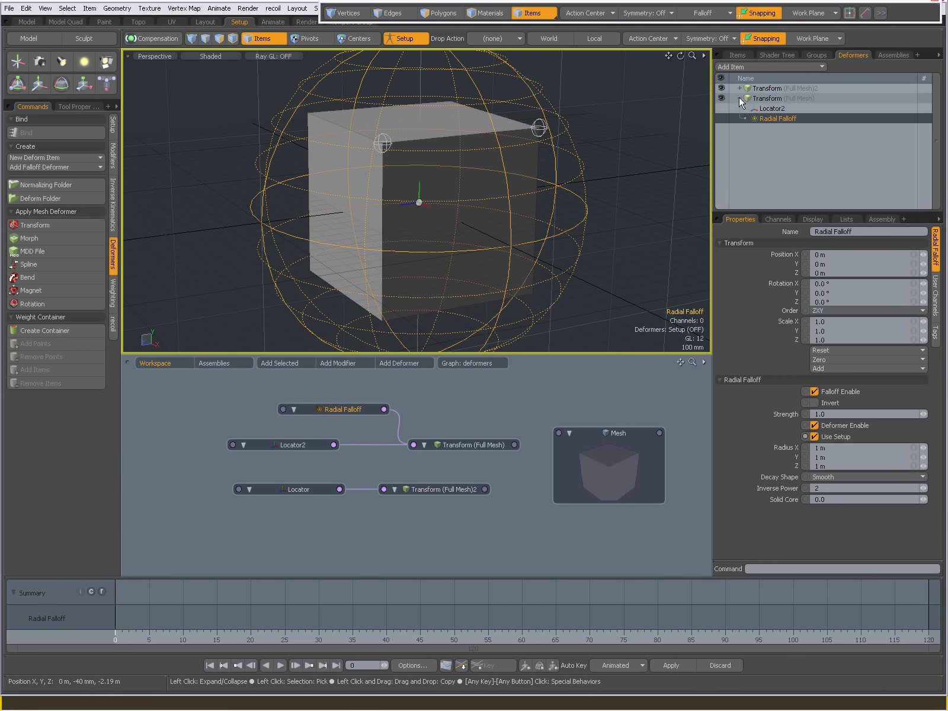
{"action": "right_click", "coordinate": [771, 118]}
{"action": "left_click", "coordinate": [752, 284]}
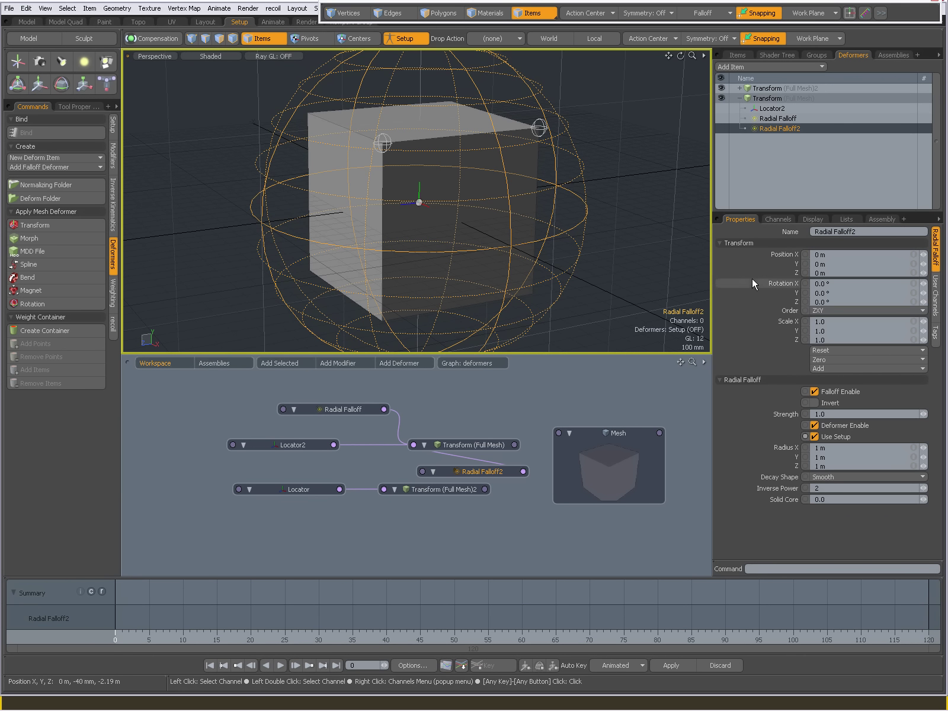
{"action": "left_click_drag", "start_coordinate": [491, 470], "coordinate": [332, 468]}
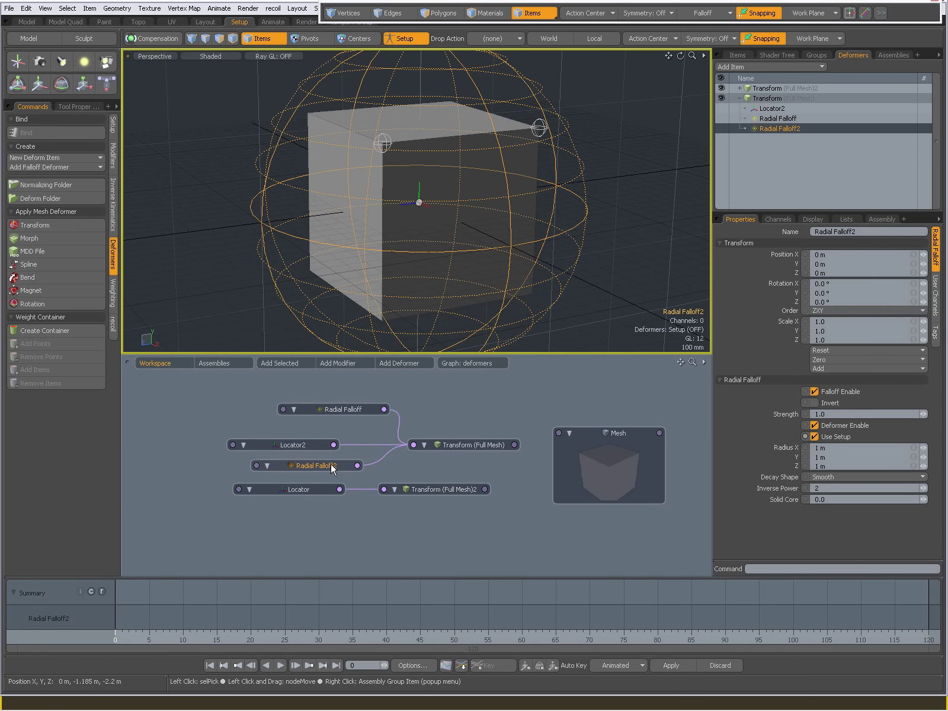
{"action": "left_click", "coordinate": [386, 456], "text": "ctrl"}
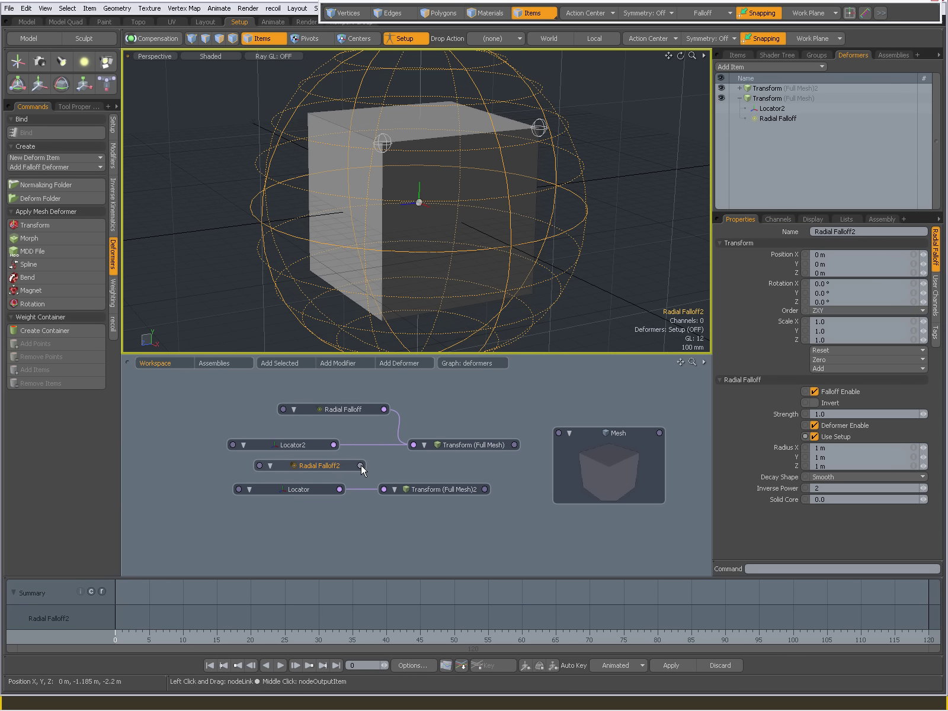
{"action": "left_click_drag", "start_coordinate": [361, 464], "coordinate": [448, 500]}
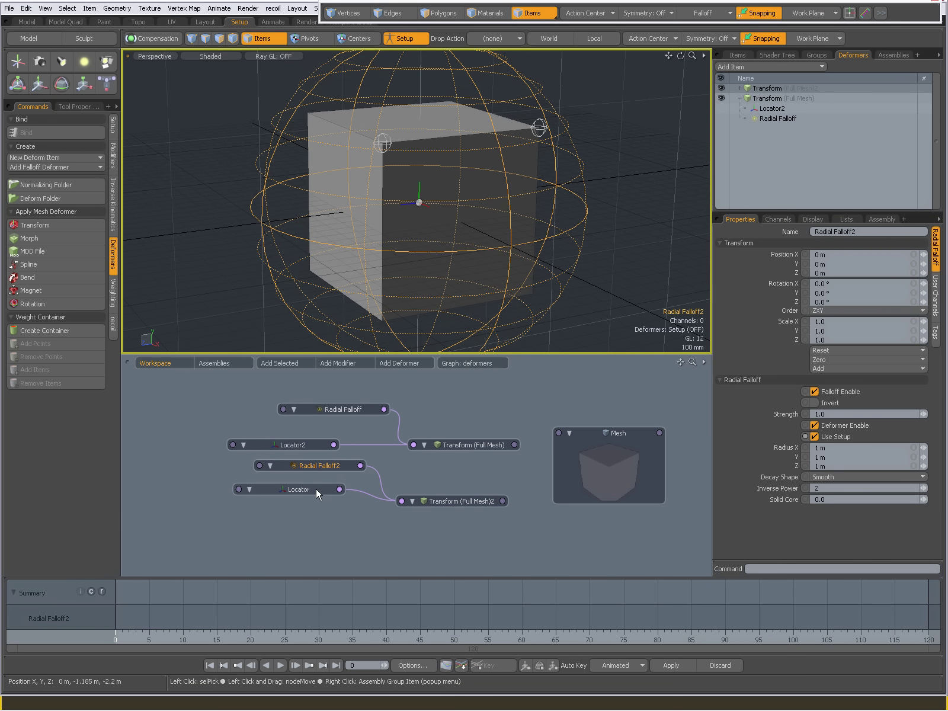
Tidy the schematic nodes and connect Transform (Full Mesh)2's output into the Mesh input.
{"action": "left_click_drag", "start_coordinate": [317, 493], "coordinate": [296, 508]}
{"action": "left_click_drag", "start_coordinate": [323, 468], "coordinate": [336, 483]}
{"action": "left_click_drag", "start_coordinate": [305, 445], "coordinate": [254, 429]}
{"action": "left_click_drag", "start_coordinate": [435, 444], "coordinate": [434, 427]}
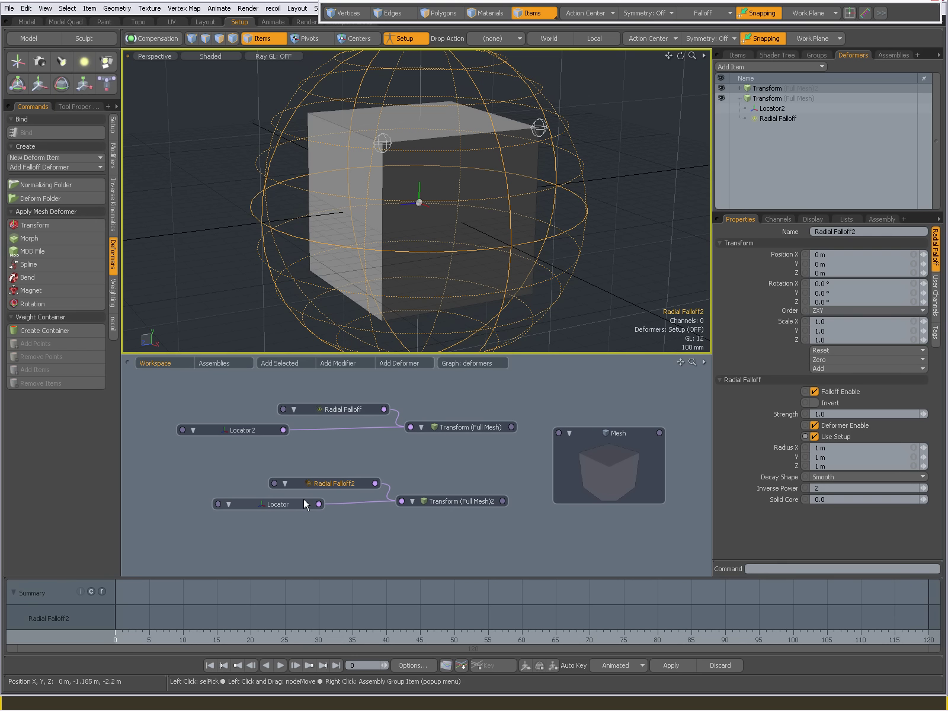
{"action": "left_click_drag", "start_coordinate": [303, 504], "coordinate": [262, 504]}
{"action": "left_click_drag", "start_coordinate": [347, 484], "coordinate": [349, 487]}
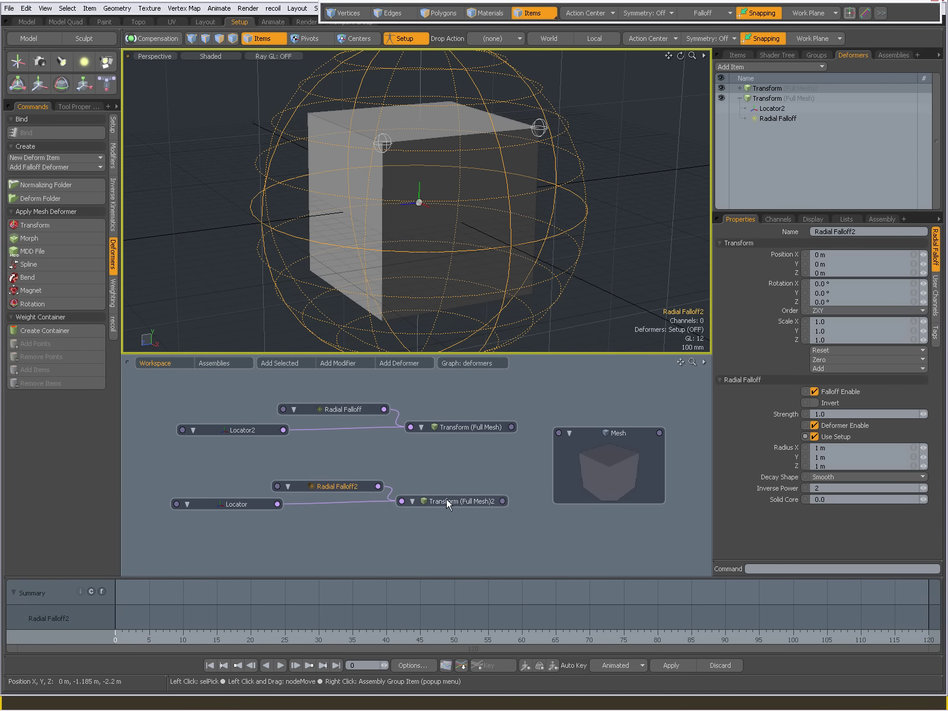
{"action": "left_click_drag", "start_coordinate": [446, 498], "coordinate": [451, 500]}
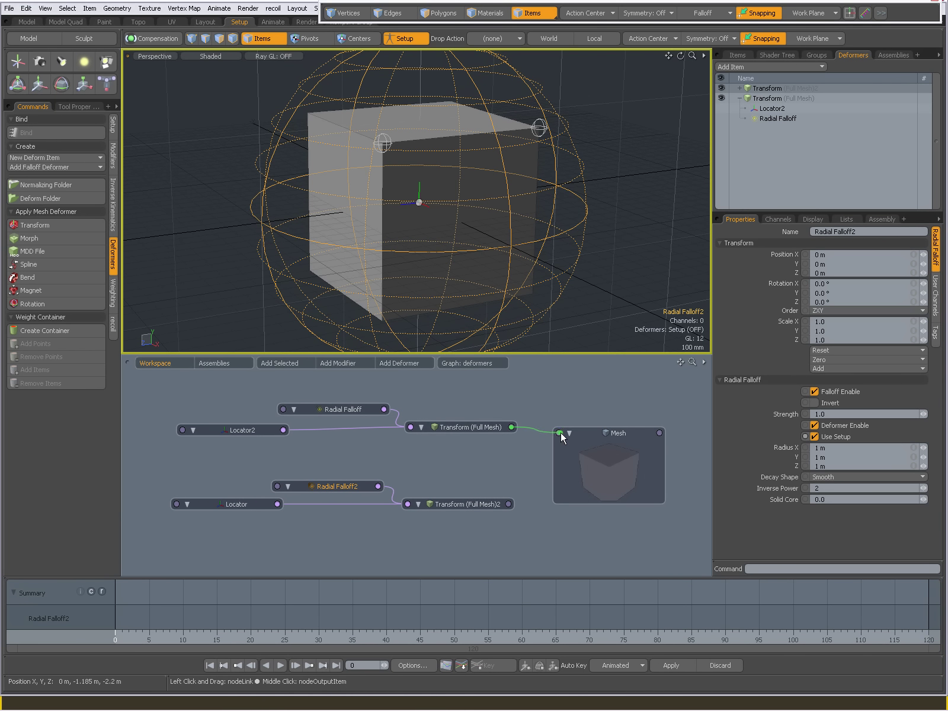
{"action": "left_click_drag", "start_coordinate": [509, 503], "coordinate": [558, 433]}
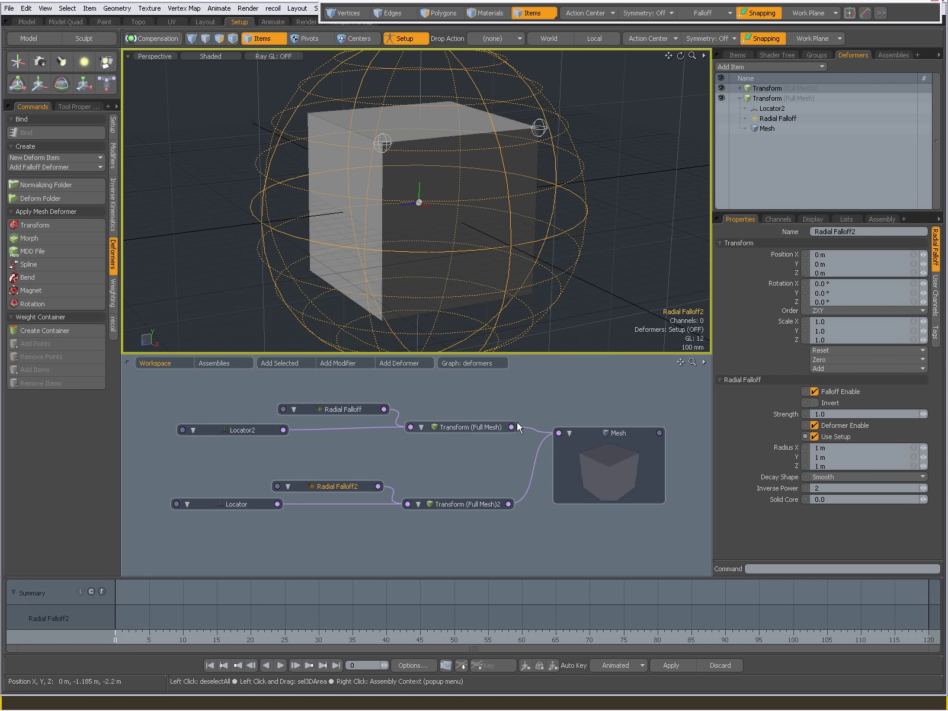
{"action": "left_click_drag", "start_coordinate": [445, 260], "coordinate": [496, 235], "text": "alt"}
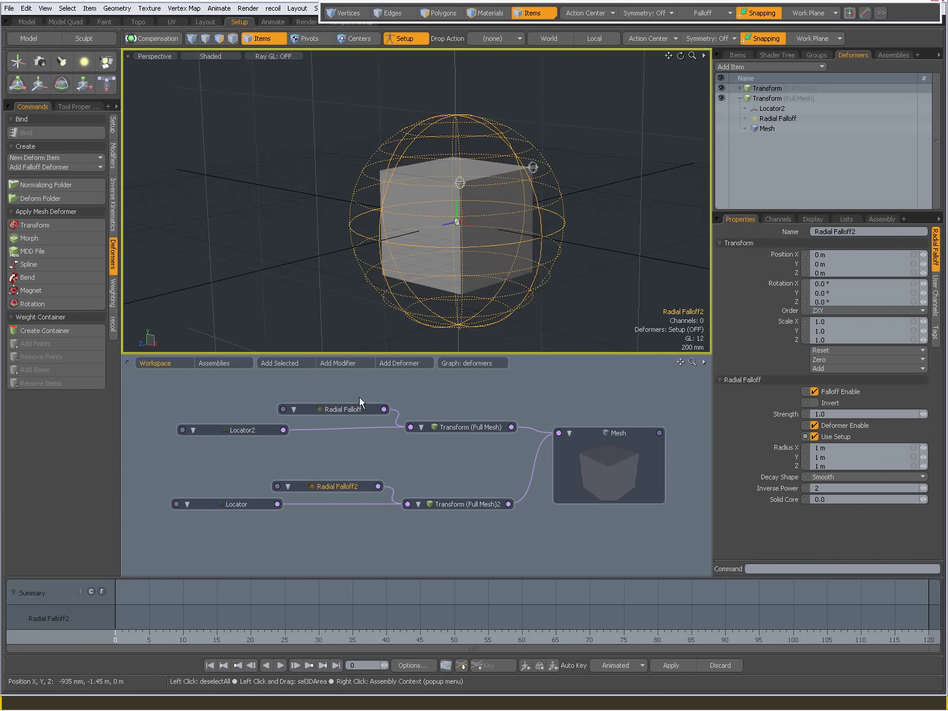
Match Radial Falloff's position to Locator2 at 500, 500, −500 mm.
{"action": "left_click", "coordinate": [335, 408]}
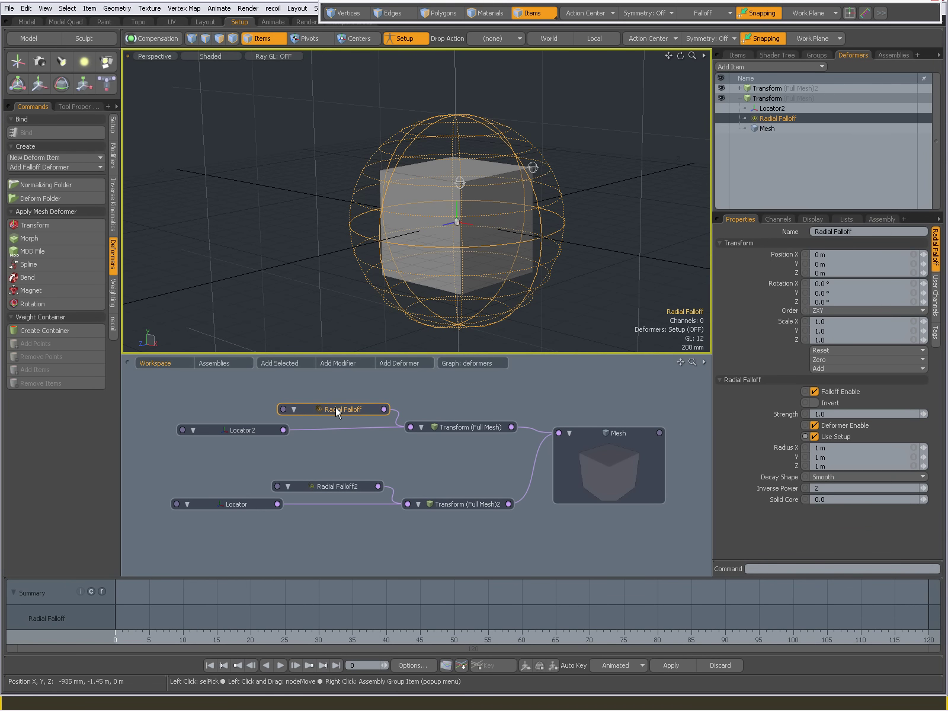
{"action": "left_click", "coordinate": [238, 429], "text": "ctrl"}
{"action": "left_click", "coordinate": [112, 124]}
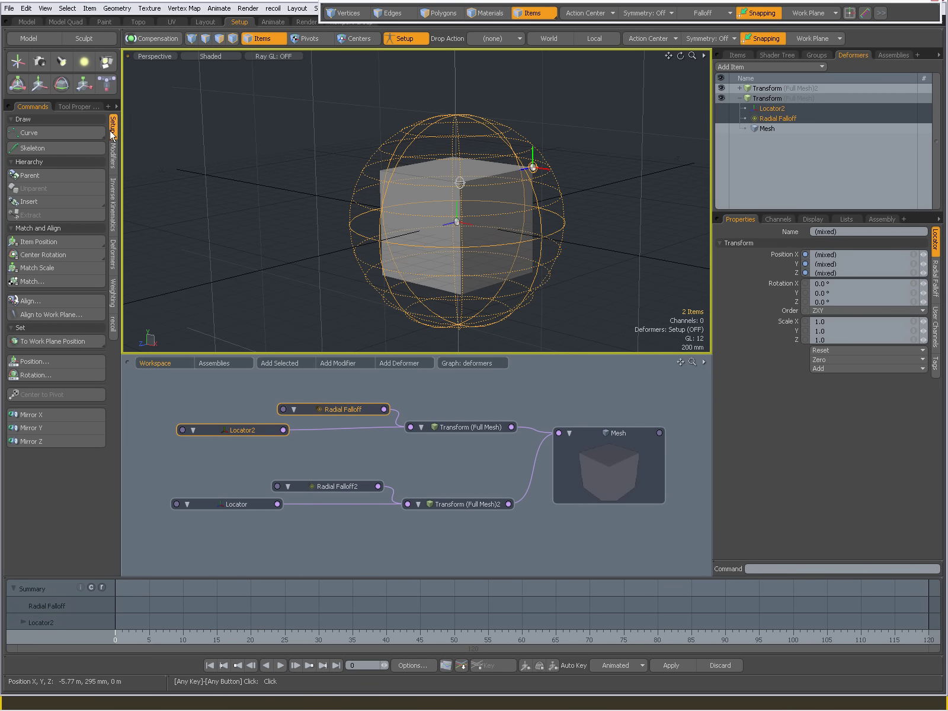
{"action": "left_click", "coordinate": [53, 243]}
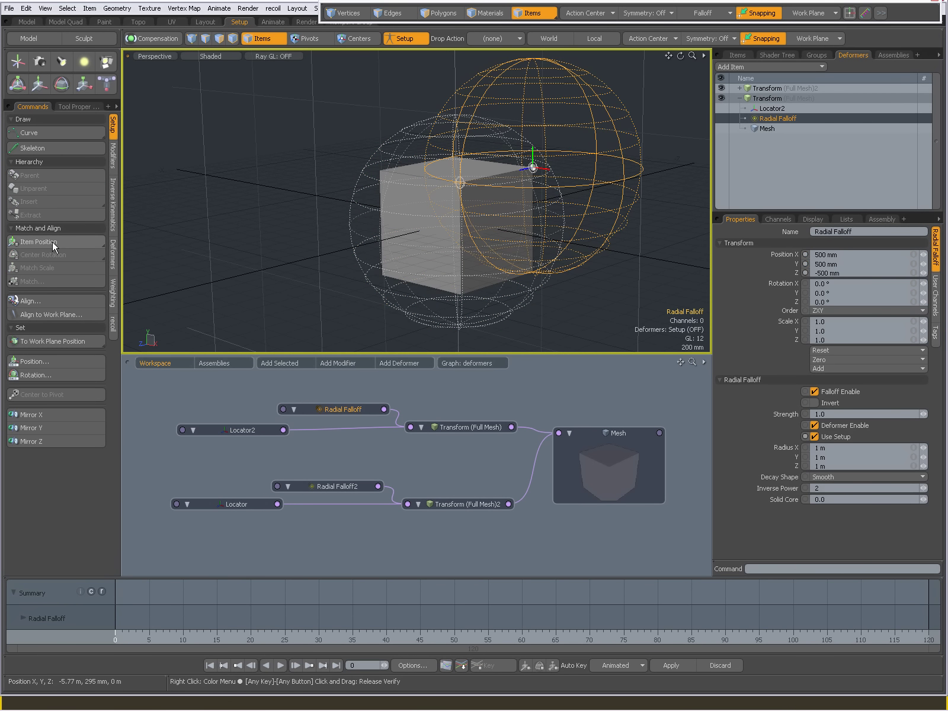
Match Radial Falloff2's position to Locator at 500 mm on X, Y and Z.
{"action": "left_click", "coordinate": [332, 485]}
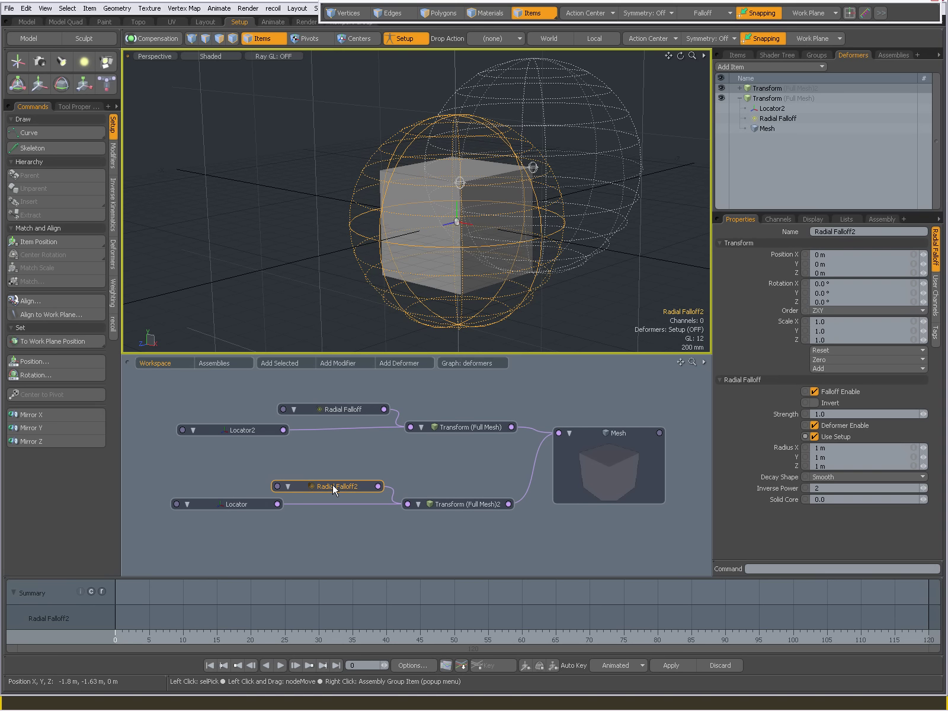
{"action": "left_click", "coordinate": [239, 504], "text": "shift"}
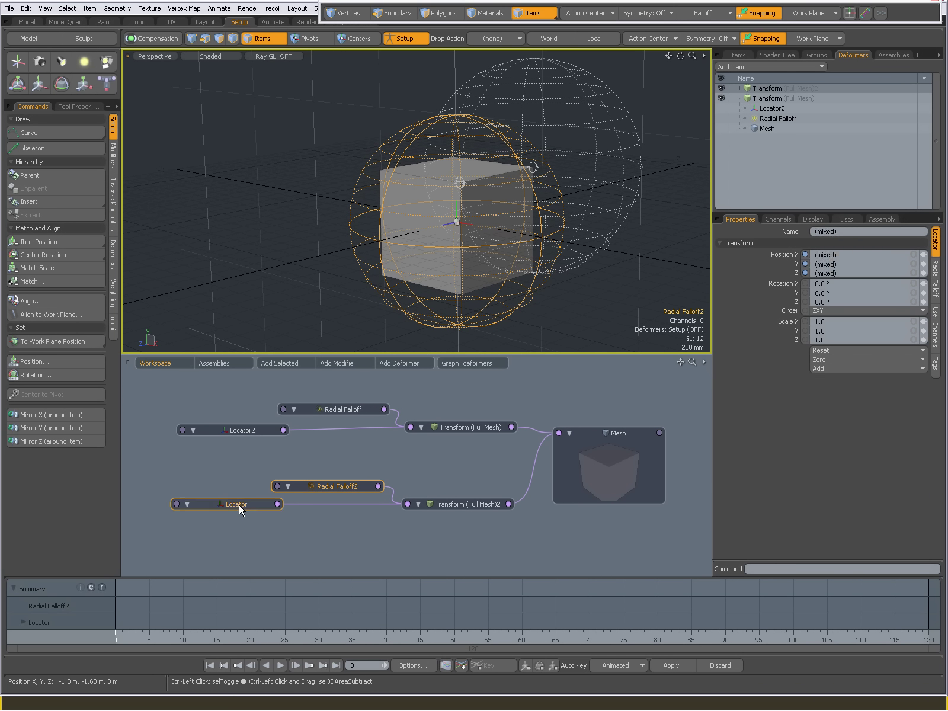
{"action": "left_click", "coordinate": [51, 243]}
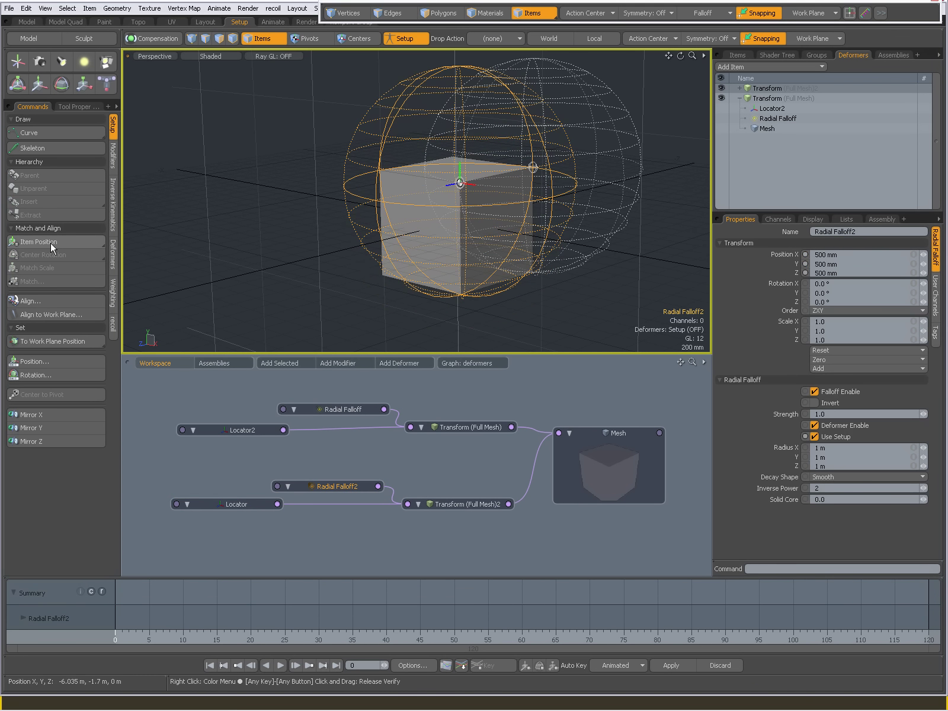
{"action": "left_click_drag", "start_coordinate": [330, 273], "coordinate": [448, 235], "text": "alt"}
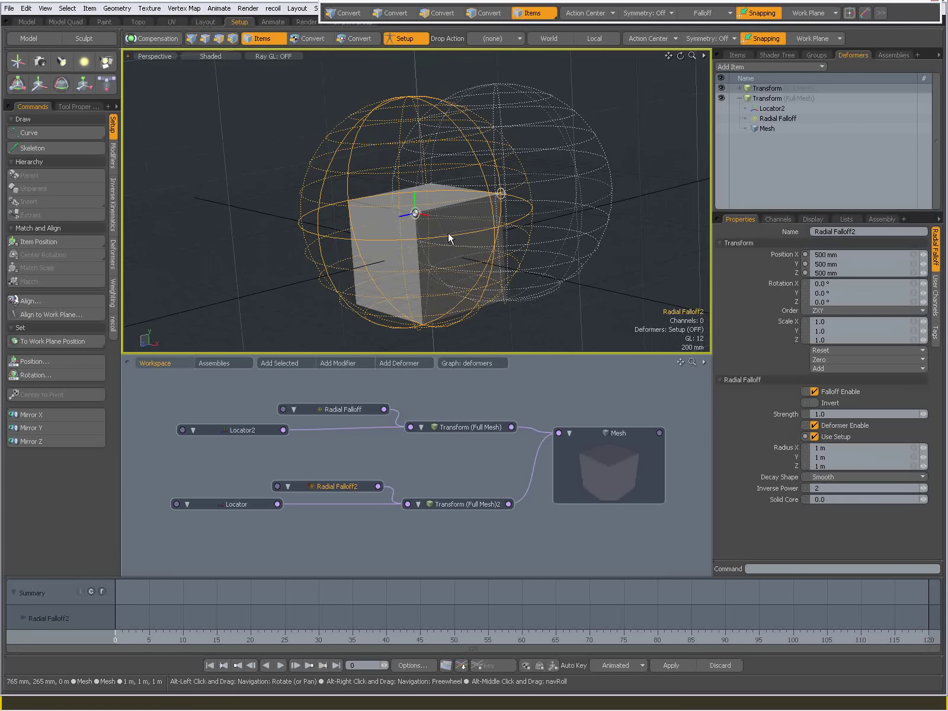
Turn the deformers on, drag Locator2 to deform the box, then undo back to 500, 500, −500 mm.
{"action": "left_click", "coordinate": [401, 39]}
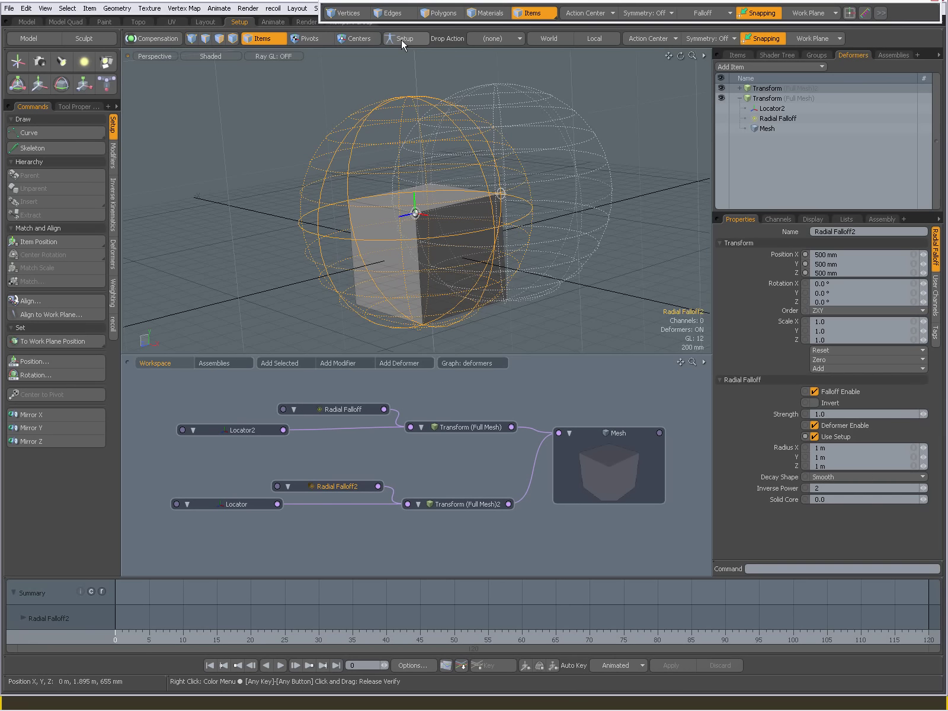
{"action": "left_click", "coordinate": [242, 429]}
{"action": "key", "text": "w"}
{"action": "left_click_drag", "start_coordinate": [578, 251], "coordinate": [511, 260]}
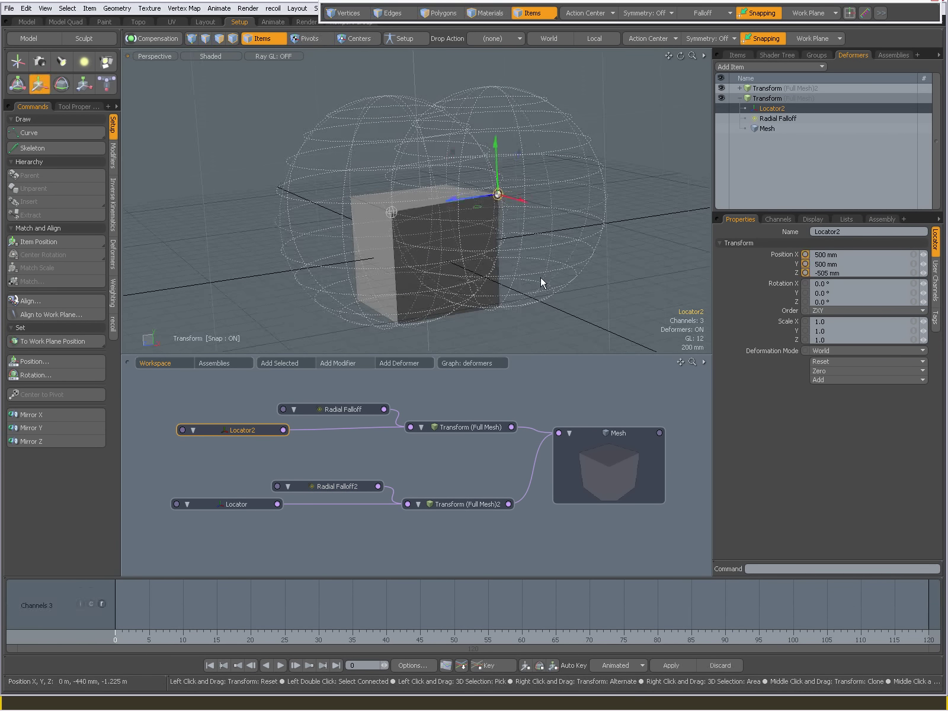
{"action": "left_click_drag", "start_coordinate": [498, 194], "coordinate": [560, 207]}
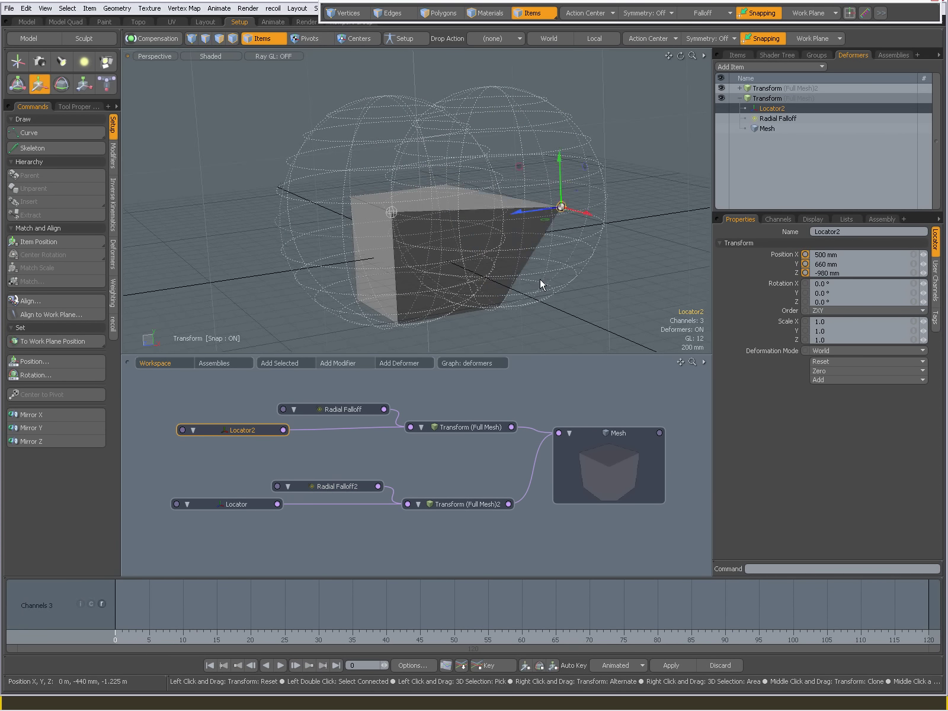
{"action": "left_click_drag", "start_coordinate": [539, 278], "coordinate": [541, 276]}
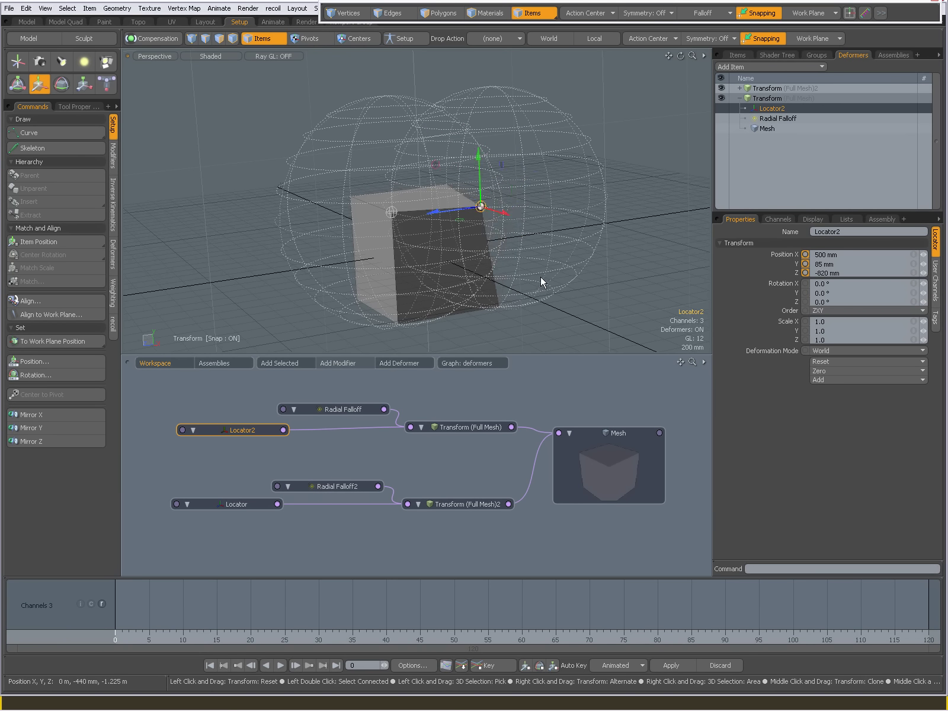
{"action": "key", "text": "ctrl+z"}
{"action": "key", "text": "ctrl+z"}
{"action": "key", "text": "ctrl+z"}
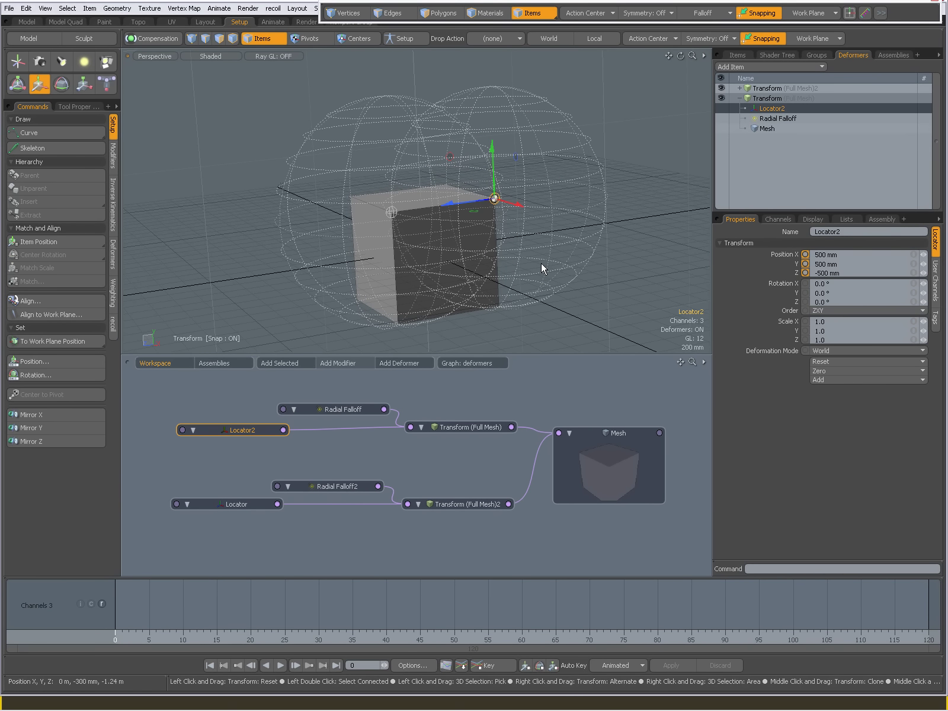
{"action": "left_click_drag", "start_coordinate": [493, 268], "coordinate": [564, 277], "text": "alt"}
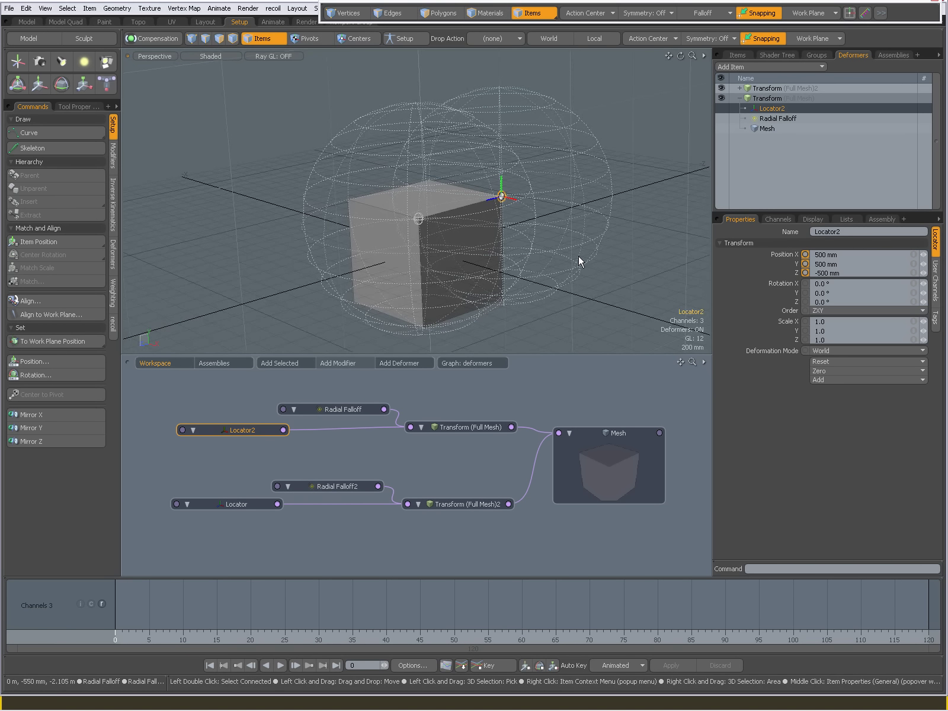
Create a new empty mesh item, Mesh2, and build a cylinder in it.
{"action": "key", "text": "n"}
{"action": "left_click", "coordinate": [736, 54]}
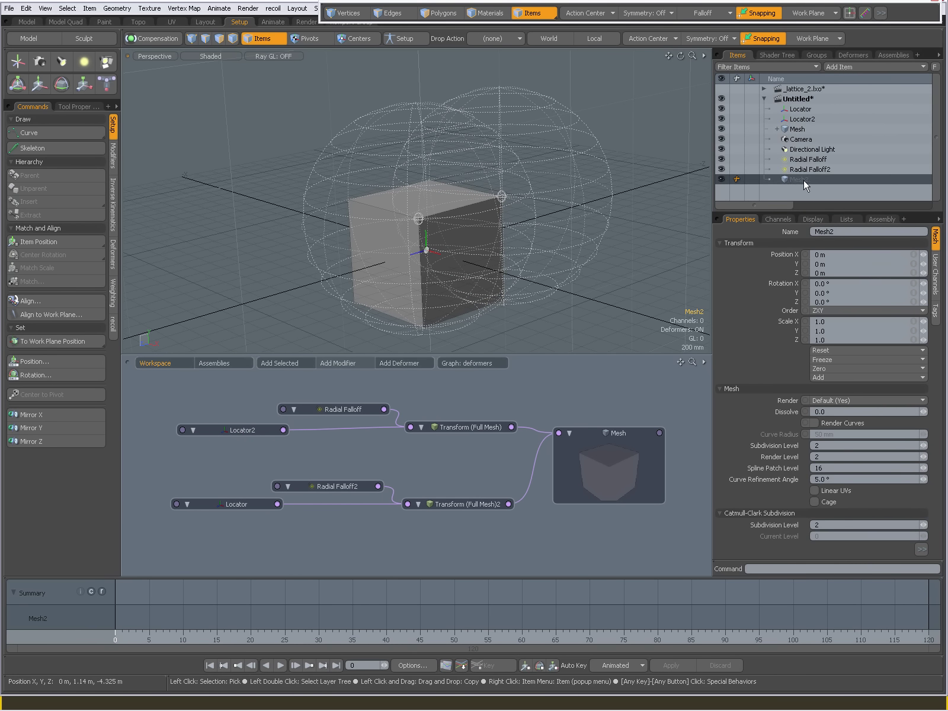
{"action": "left_click", "coordinate": [31, 39]}
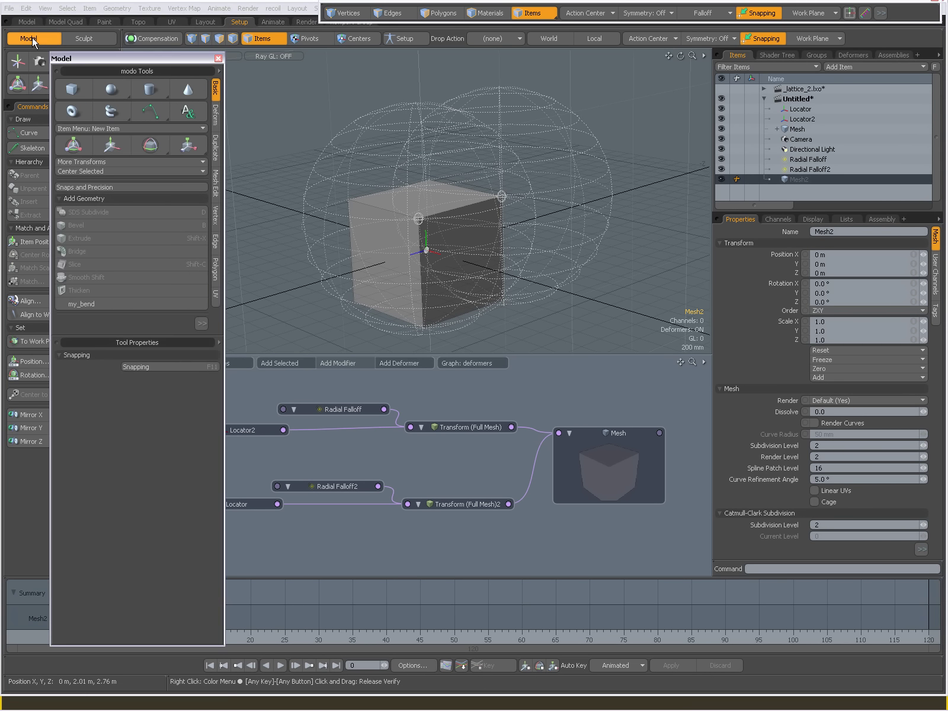
{"action": "left_click", "coordinate": [150, 92]}
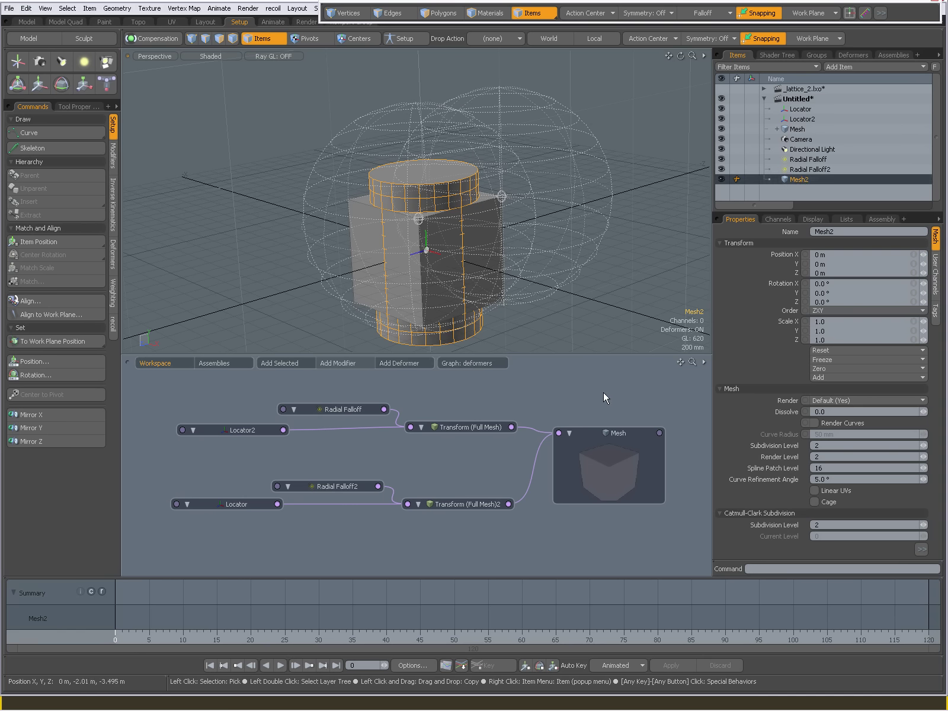
Add Mesh2 to the schematic and rewire both Transform (Full Mesh) deformers from the box into it.
{"action": "left_click_drag", "start_coordinate": [603, 391], "coordinate": [592, 432]}
{"action": "left_click", "coordinate": [404, 38]}
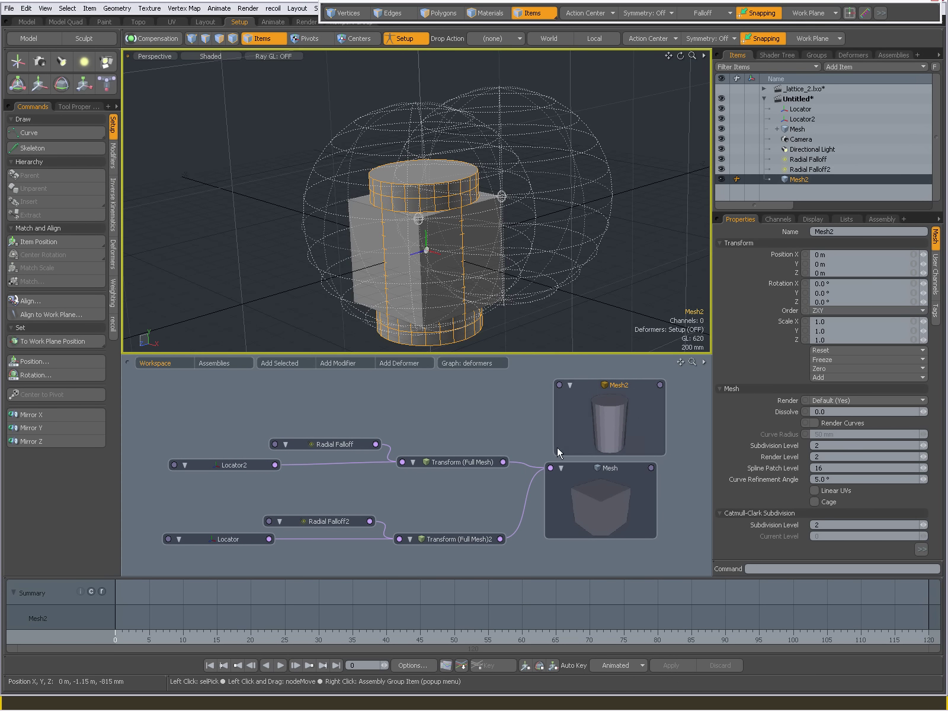
{"action": "left_click_drag", "start_coordinate": [551, 468], "coordinate": [517, 511]}
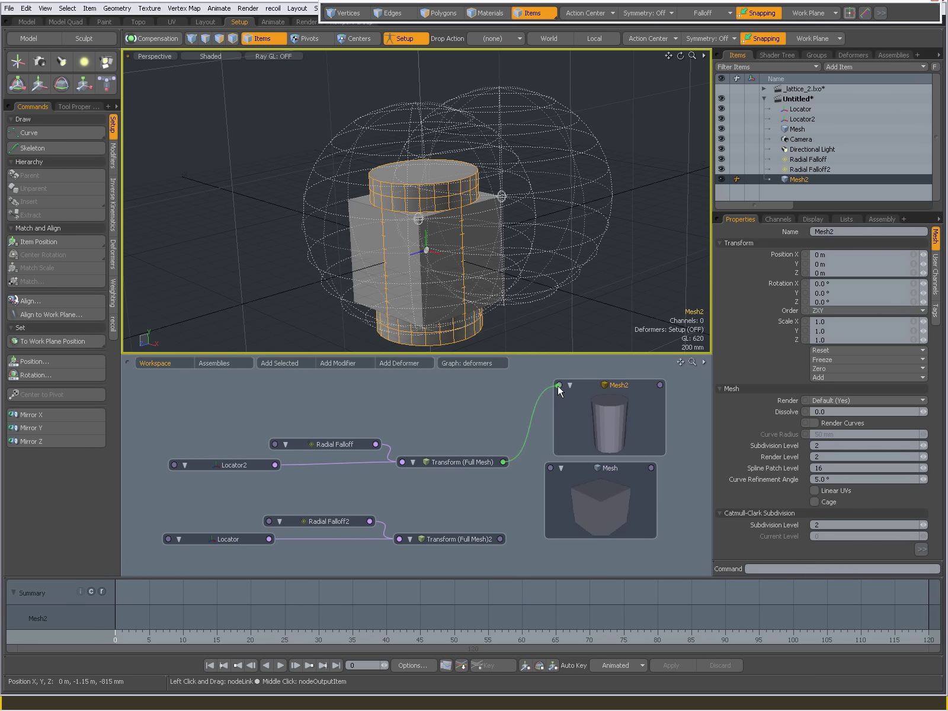
{"action": "left_click_drag", "start_coordinate": [501, 539], "coordinate": [556, 385]}
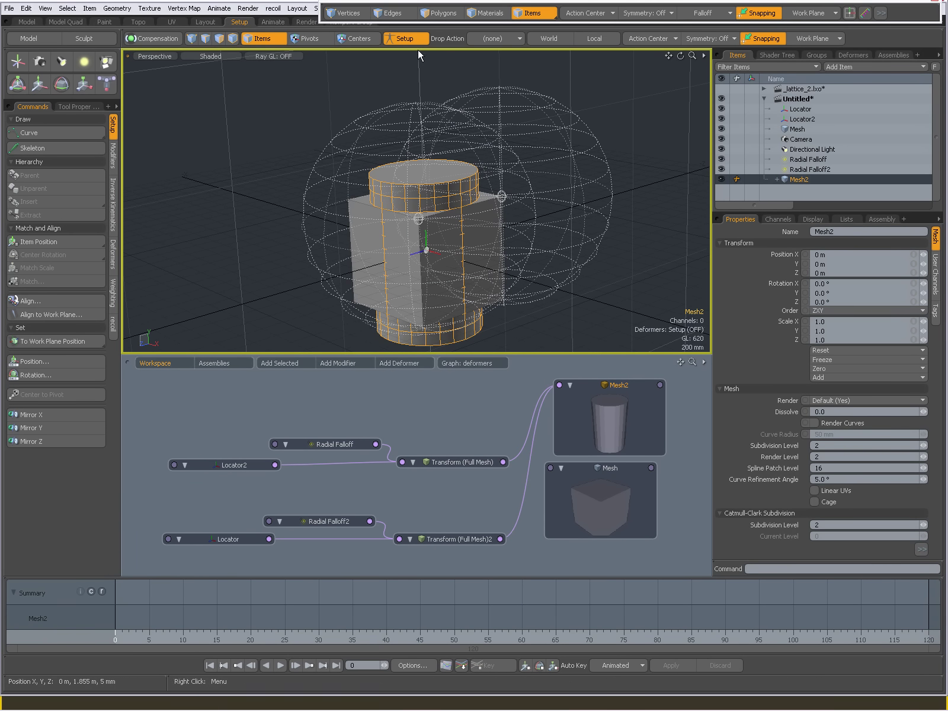
Turn the deformers back on, hide the box mesh and select Locator2.
{"action": "left_click", "coordinate": [402, 38]}
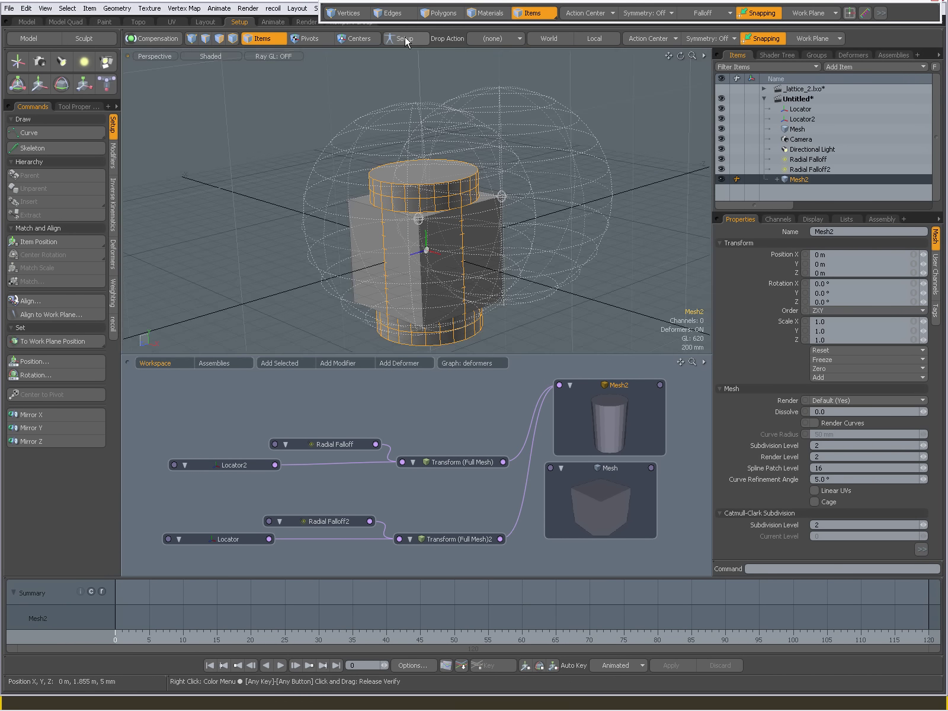
{"action": "left_click", "coordinate": [721, 129]}
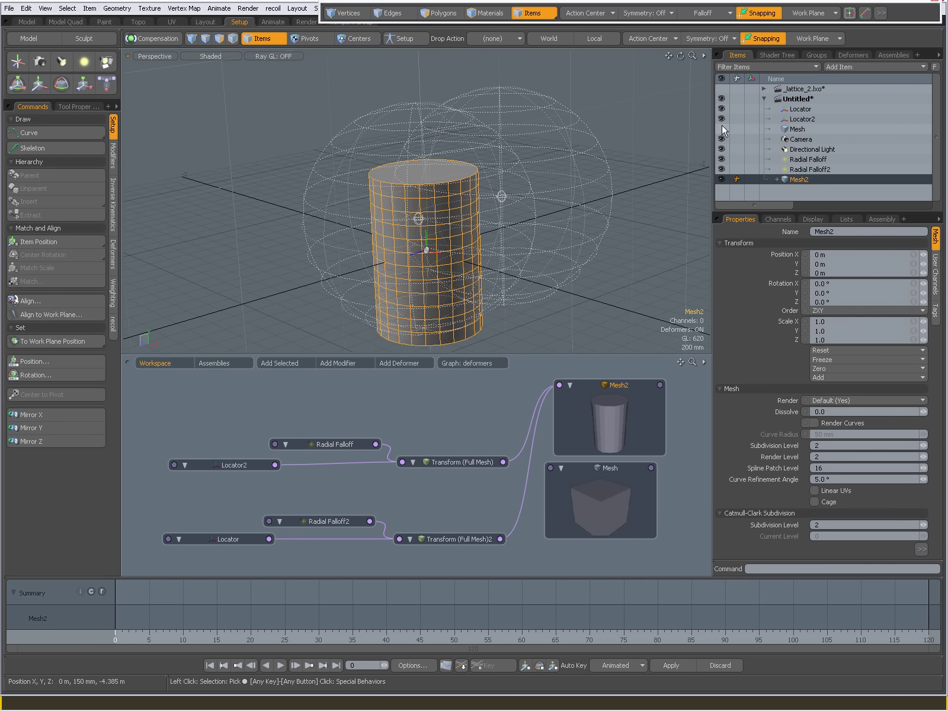
{"action": "left_click", "coordinate": [236, 465]}
{"action": "left_click_drag", "start_coordinate": [455, 275], "coordinate": [407, 246], "text": "alt"}
{"action": "key", "text": "w"}
{"action": "key", "text": "space"}
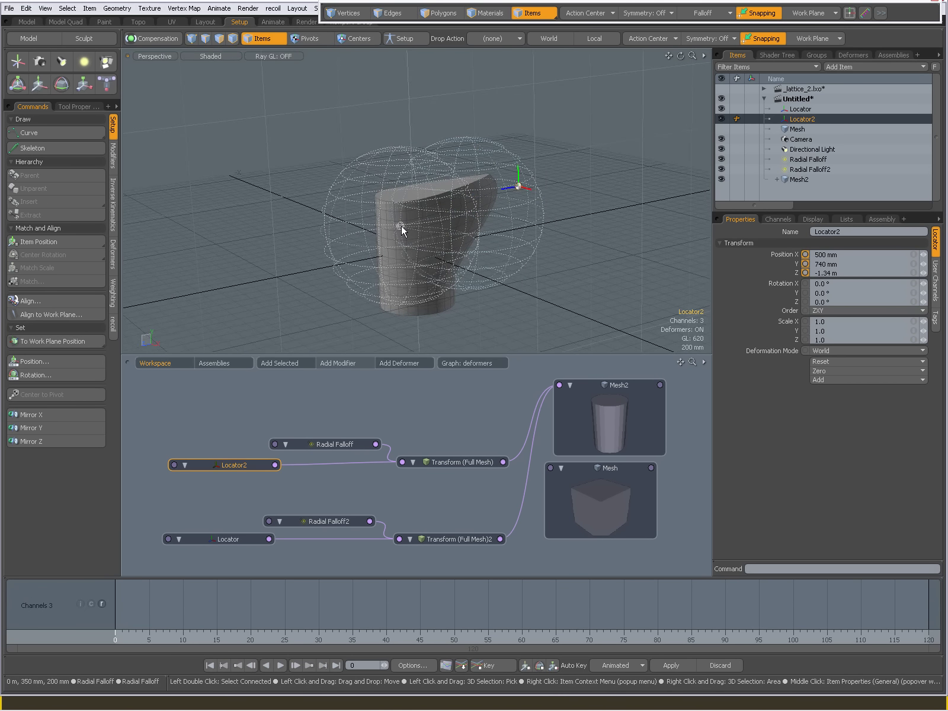
Move Locator to bend the cylinder into a slanted, bulging shape.
{"action": "left_click", "coordinate": [401, 227]}
{"action": "left_click", "coordinate": [397, 224]}
{"action": "key", "text": "w"}
{"action": "left_click_drag", "start_coordinate": [473, 296], "coordinate": [558, 266]}
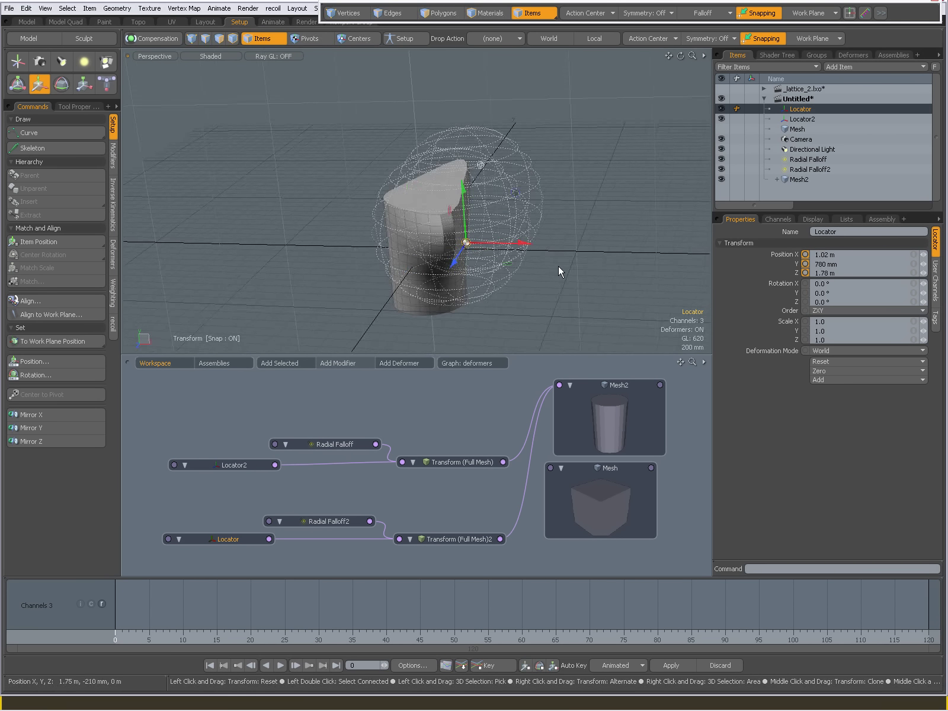
{"action": "key", "text": "space"}
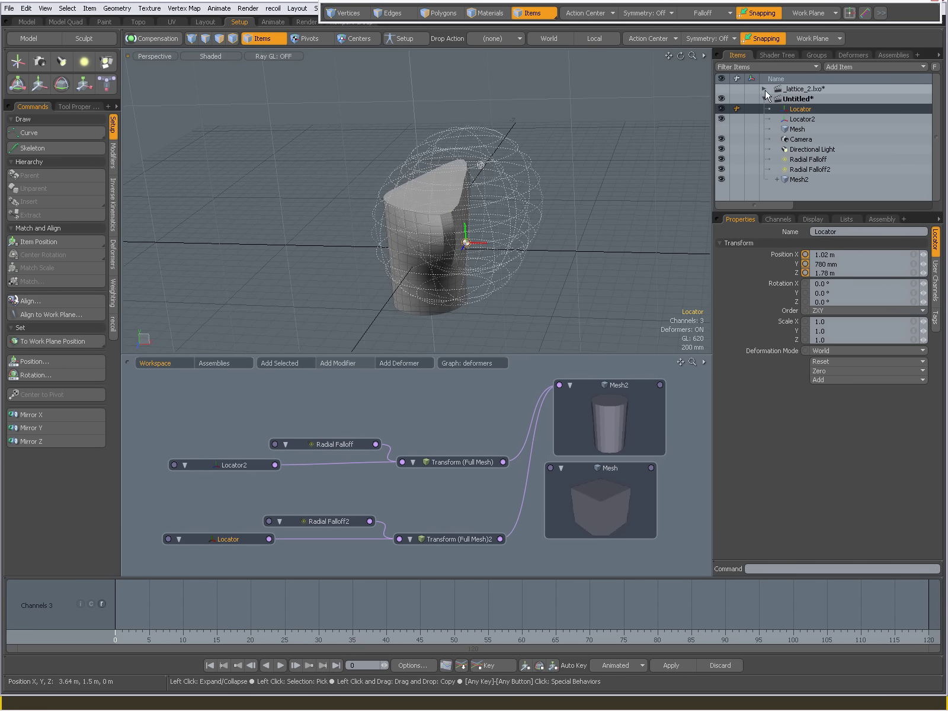
Expand the _lattice_2.lxo scene's items and move Locator5 to deform the cone.
{"action": "left_click", "coordinate": [764, 88]}
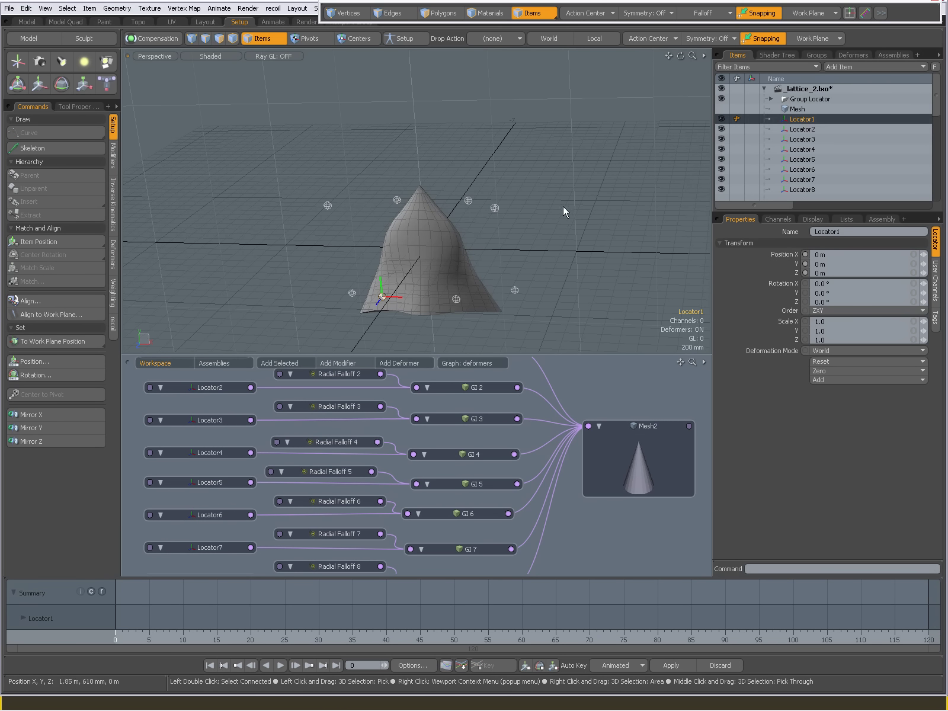
{"action": "left_click", "coordinate": [498, 208]}
{"action": "key", "text": "w"}
{"action": "left_click_drag", "start_coordinate": [498, 219], "coordinate": [345, 203]}
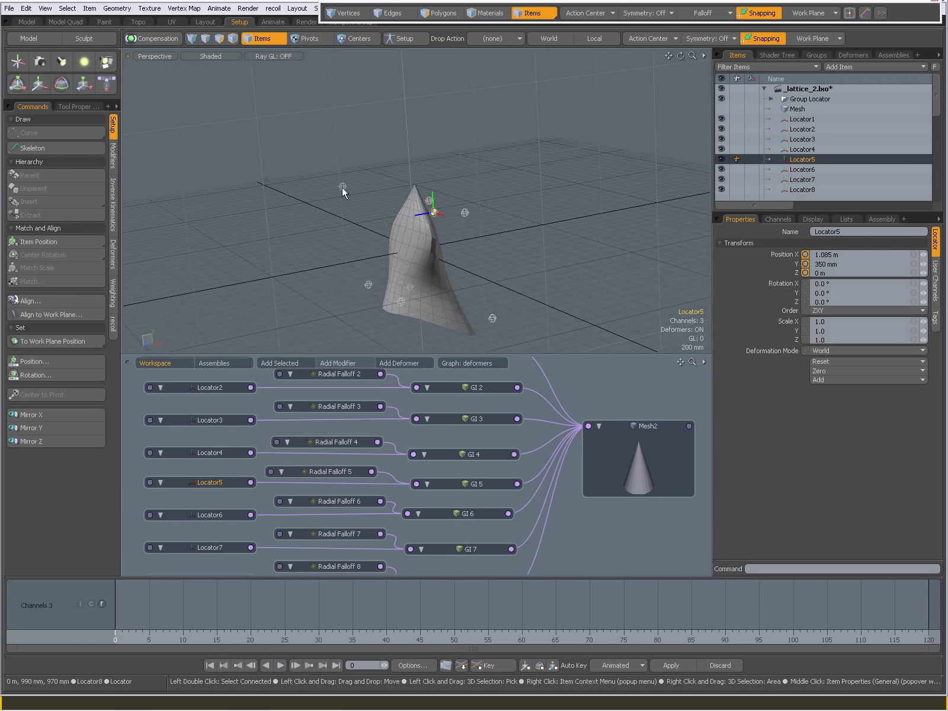
Move Locator3 and Locator1 to reshape the cone, then collapse the _lattice_2.lxo item list.
{"action": "left_click", "coordinate": [342, 187]}
{"action": "left_click", "coordinate": [429, 198]}
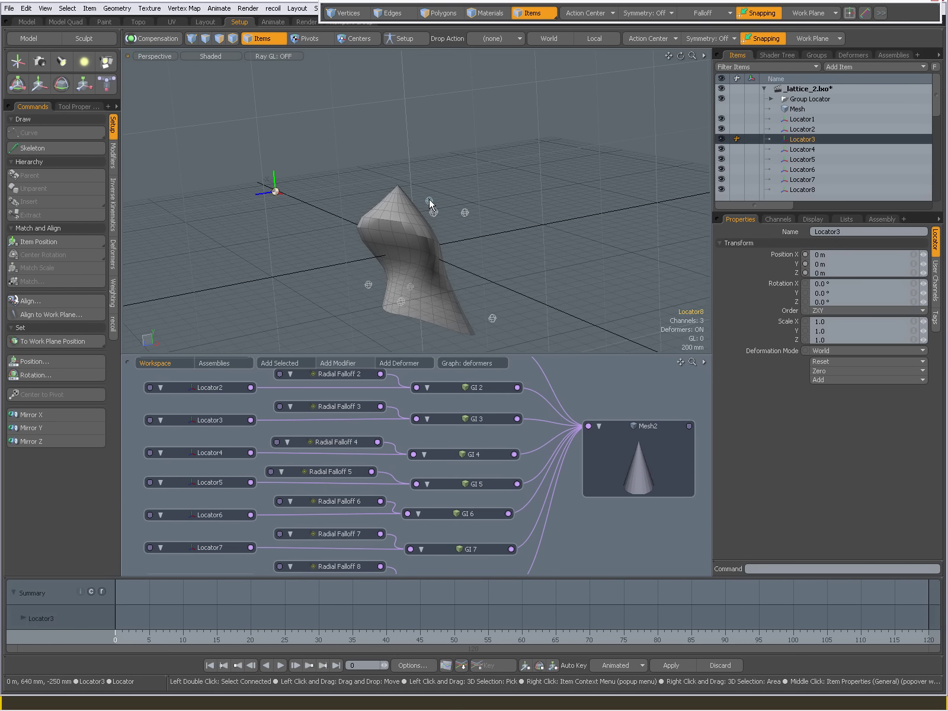
{"action": "left_click_drag", "start_coordinate": [429, 199], "coordinate": [490, 230]}
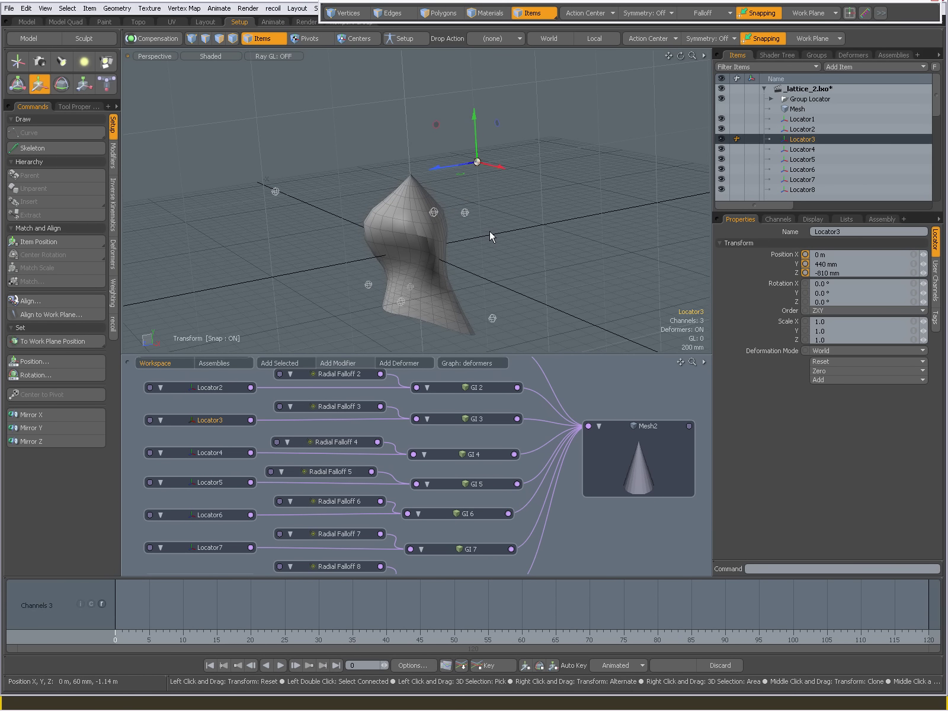
{"action": "left_click", "coordinate": [368, 285]}
{"action": "left_click_drag", "start_coordinate": [481, 285], "coordinate": [581, 248]}
{"action": "left_click", "coordinate": [495, 263]}
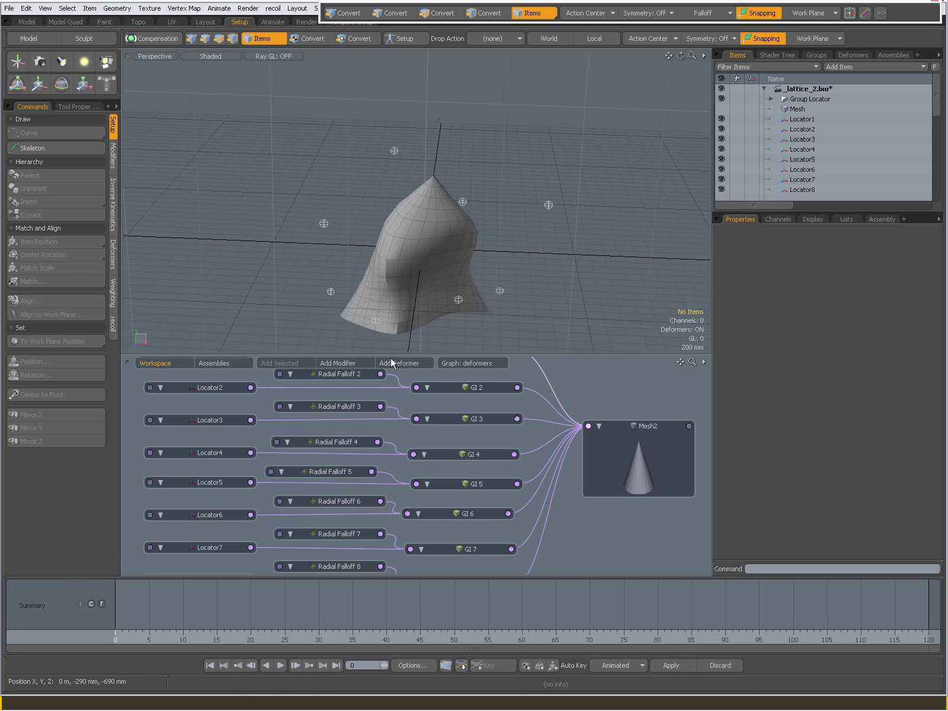
{"action": "left_click_drag", "start_coordinate": [442, 282], "coordinate": [390, 234], "text": "alt"}
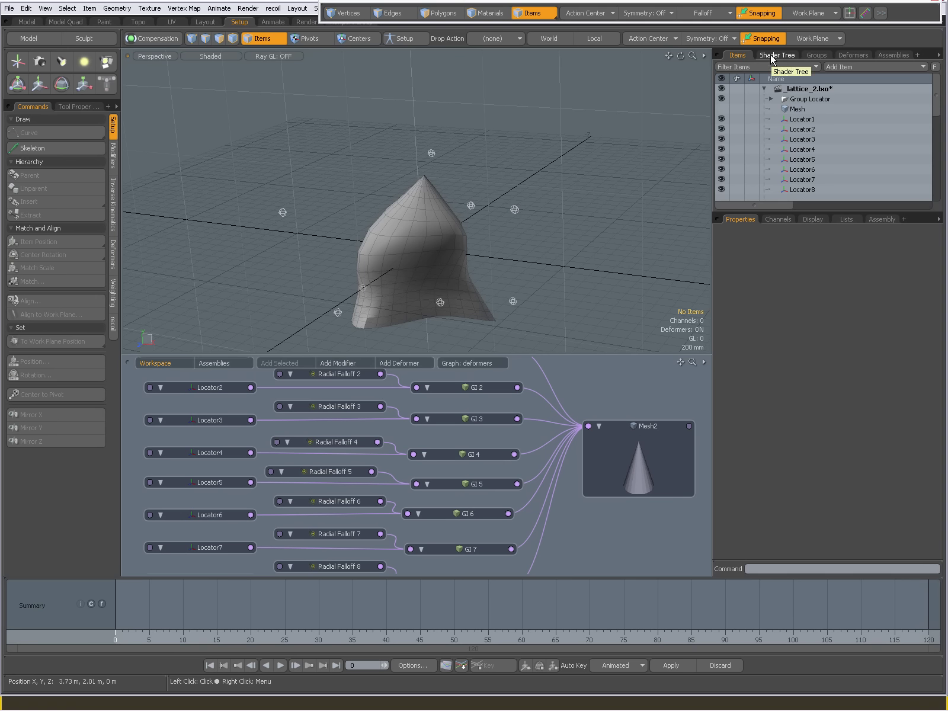
{"action": "left_click", "coordinate": [764, 89]}
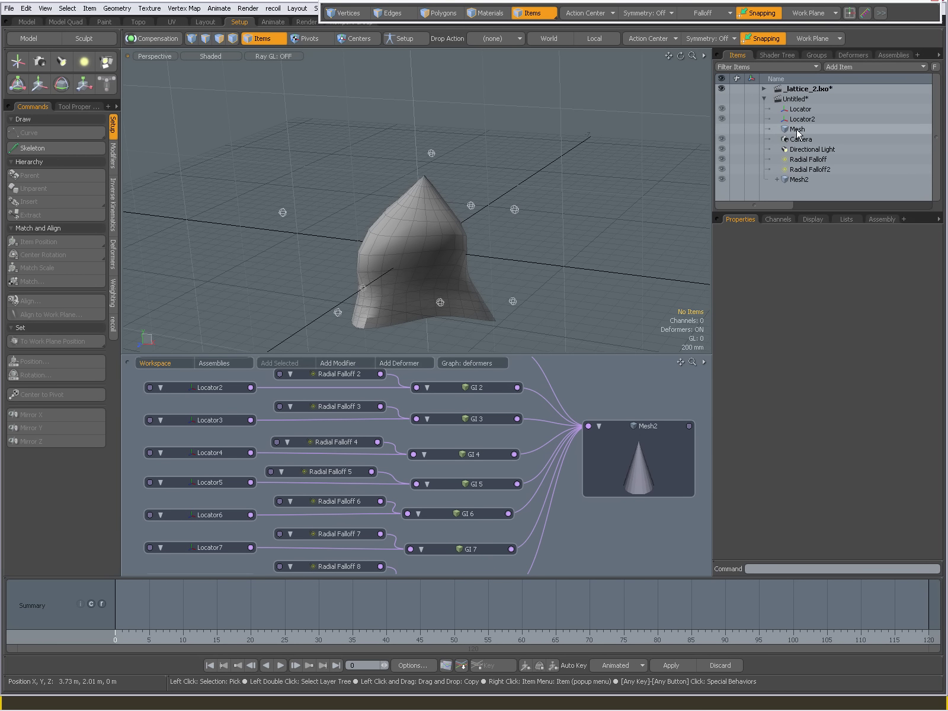
Switch to the Untitled scene's Mesh2 and select Locator2.
{"action": "left_click", "coordinate": [795, 179]}
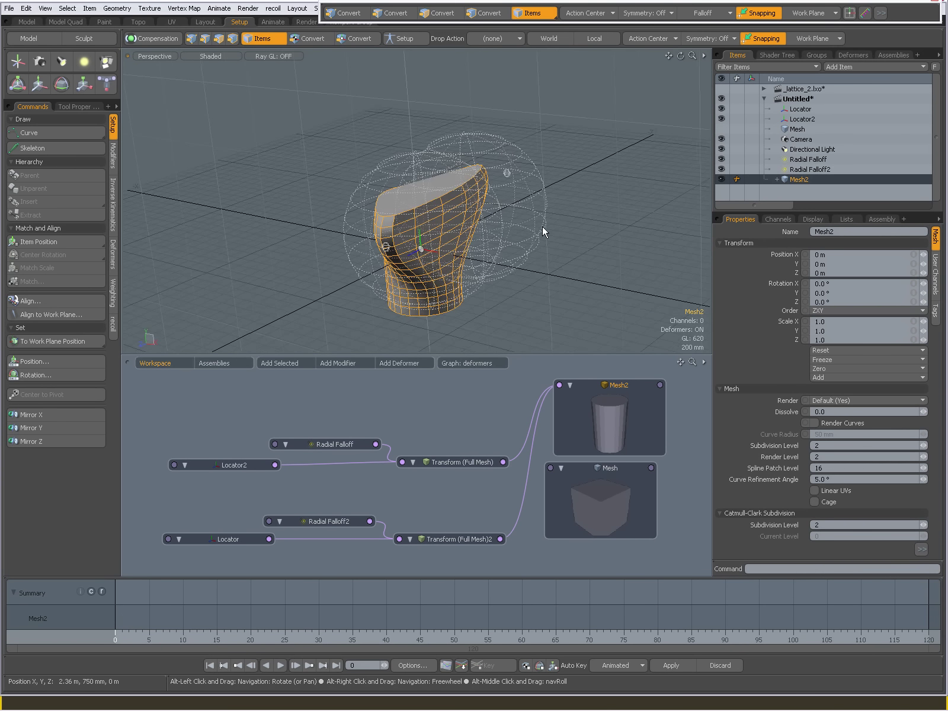
{"action": "left_click", "coordinate": [507, 177]}
{"action": "key", "text": "w"}
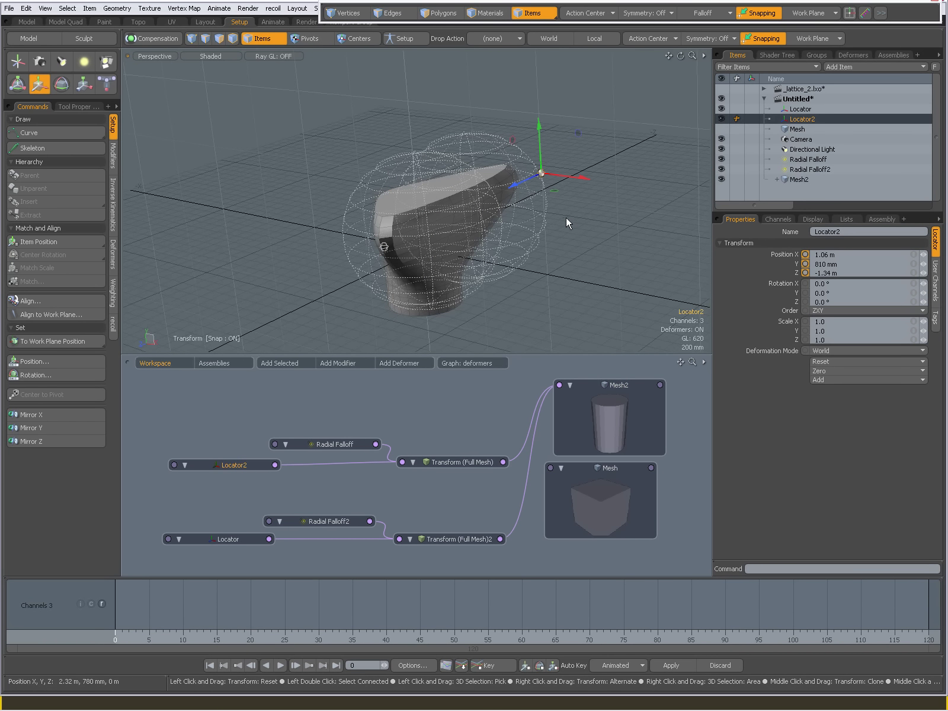
{"action": "key", "text": "space"}
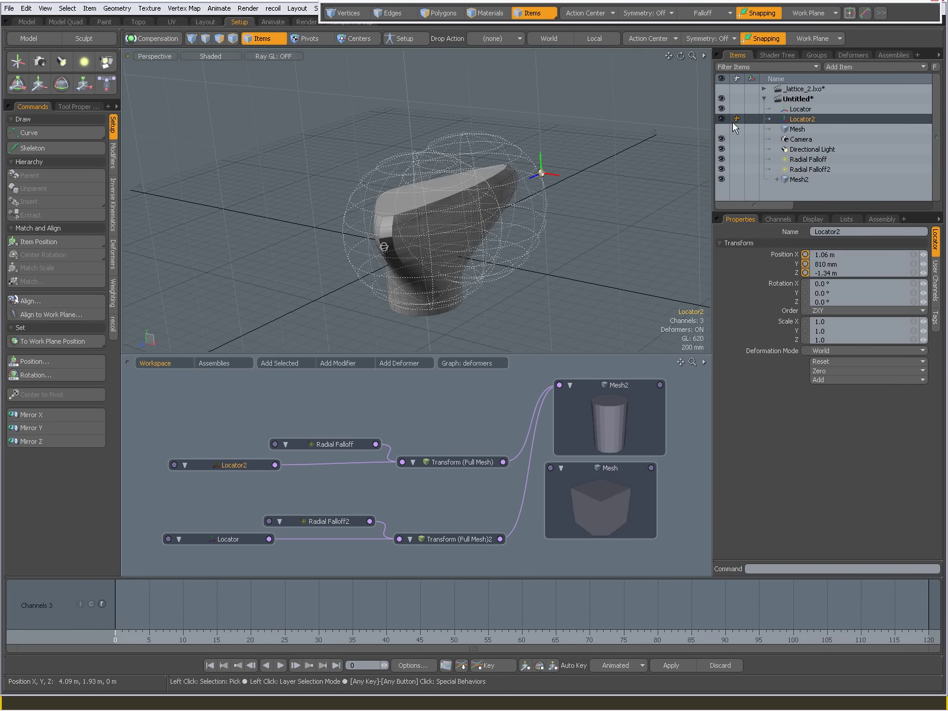
Show the Deformers list with the Transform (Full Mesh) entry collapsed.
{"action": "left_click", "coordinate": [849, 53]}
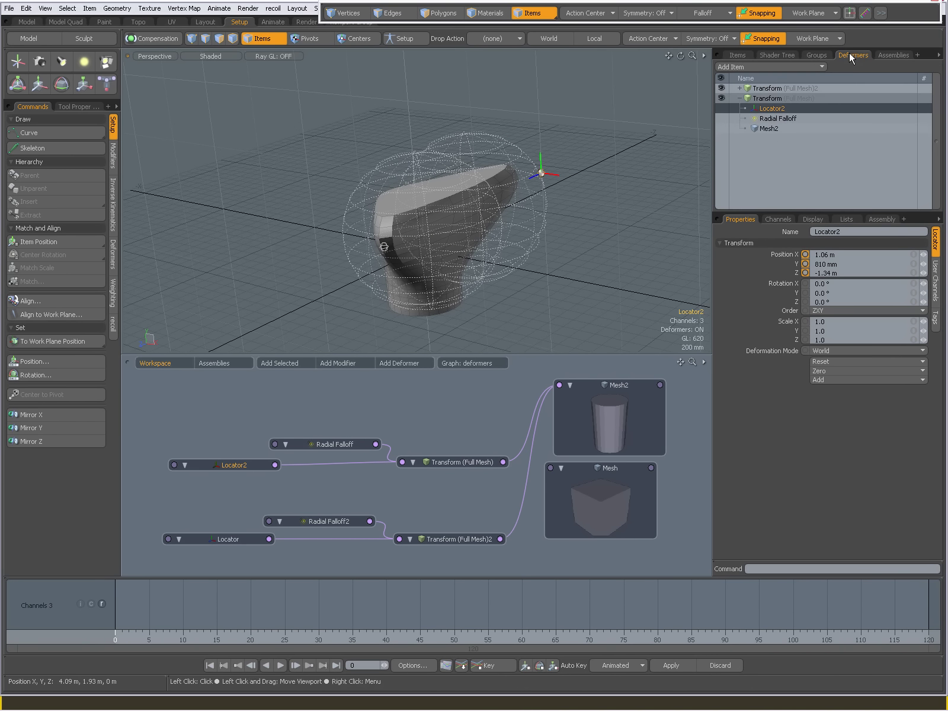
{"action": "left_click", "coordinate": [739, 98]}
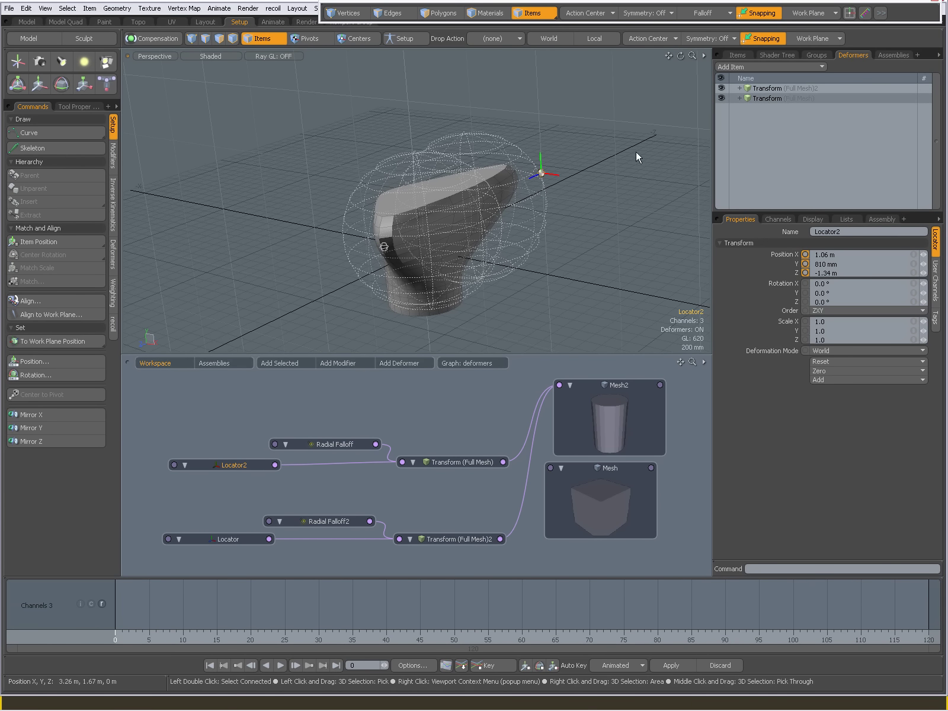
{"action": "left_click_drag", "start_coordinate": [635, 151], "coordinate": [663, 172], "text": "alt"}
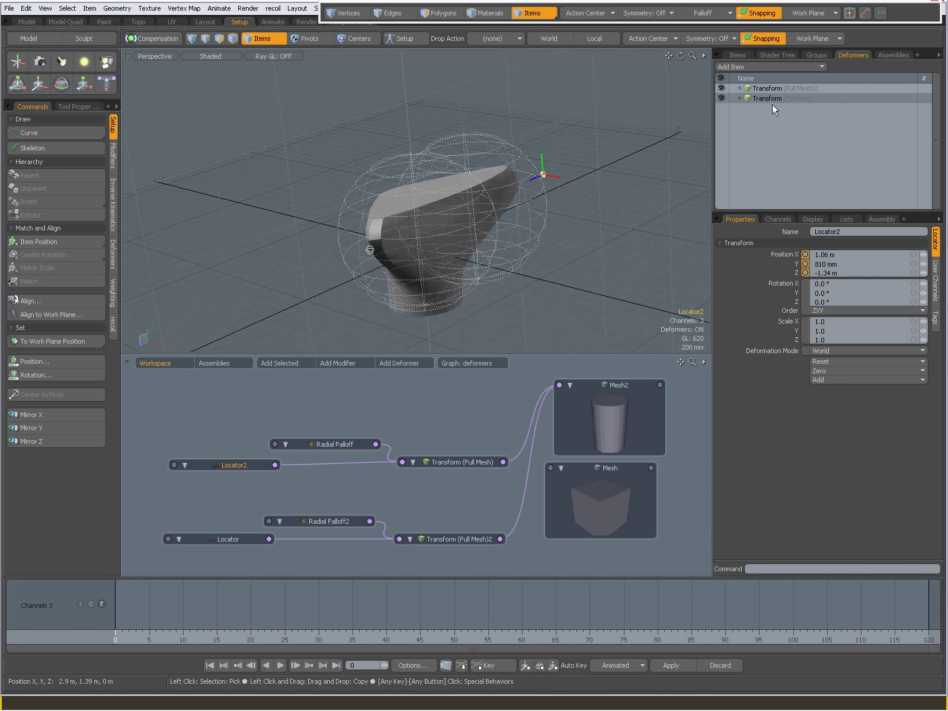
Normalize the two Transform (Full Mesh) deformers into a Normalizing Folder.
{"action": "left_click", "coordinate": [771, 88]}
{"action": "left_click", "coordinate": [773, 96], "text": "shift"}
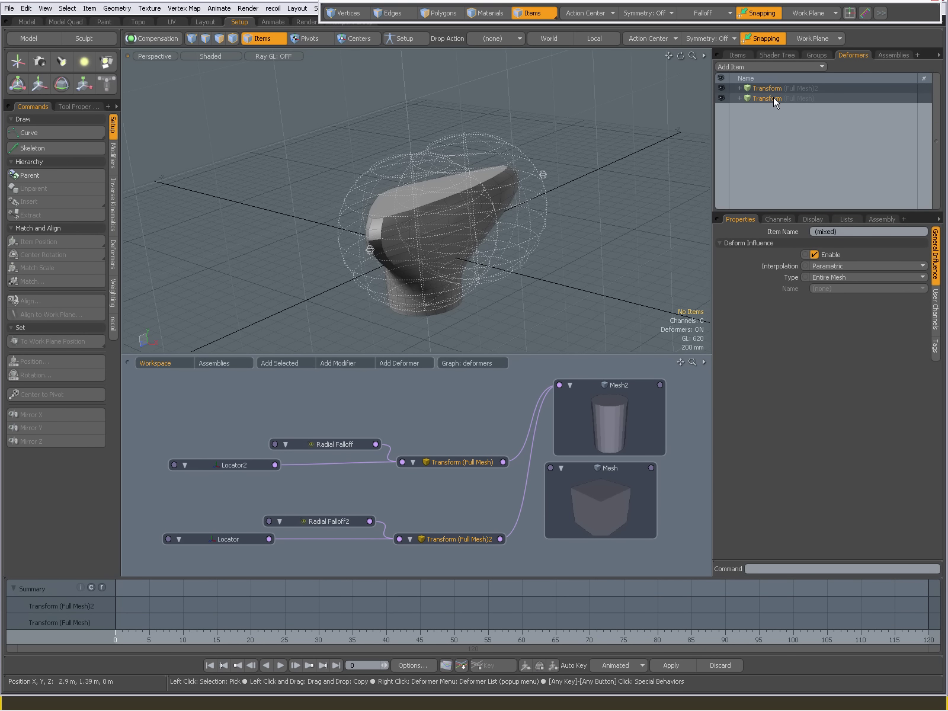
{"action": "right_click", "coordinate": [773, 96]}
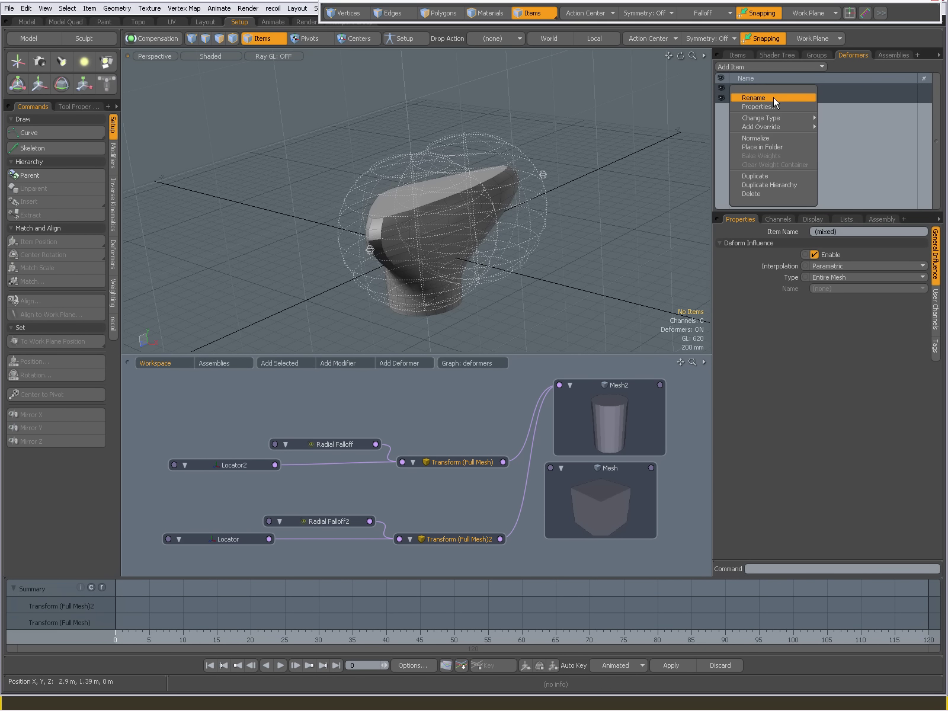
{"action": "left_click", "coordinate": [765, 136]}
{"action": "left_click_drag", "start_coordinate": [556, 205], "coordinate": [504, 216], "text": "alt"}
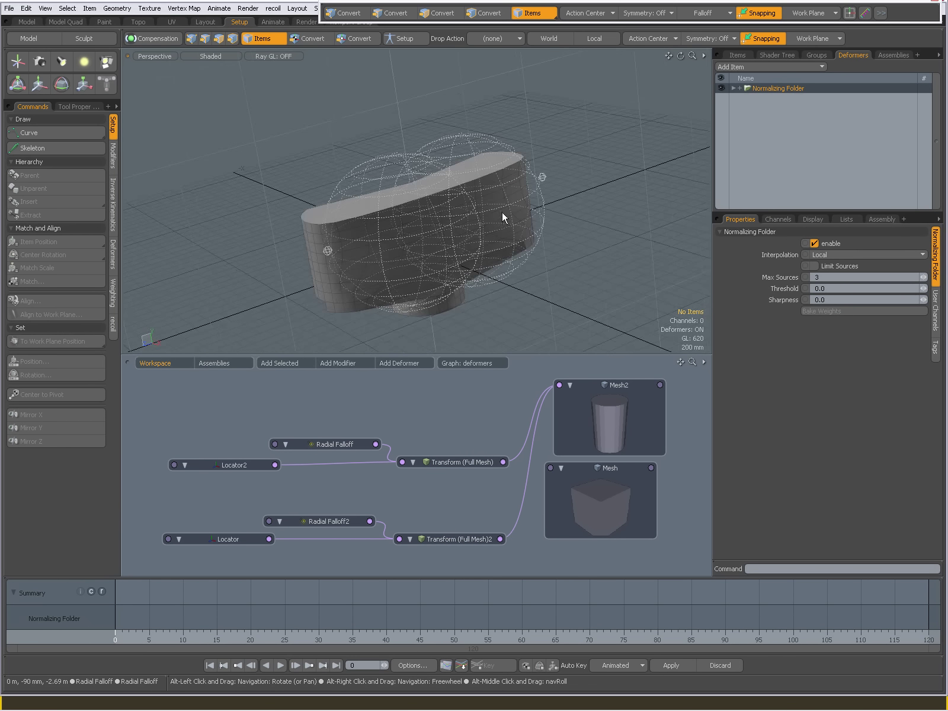
Raise Locator2 to 1.06 m, 1.67 m, −1.13 m, stretching the cylinder's top upward.
{"action": "left_click", "coordinate": [328, 250]}
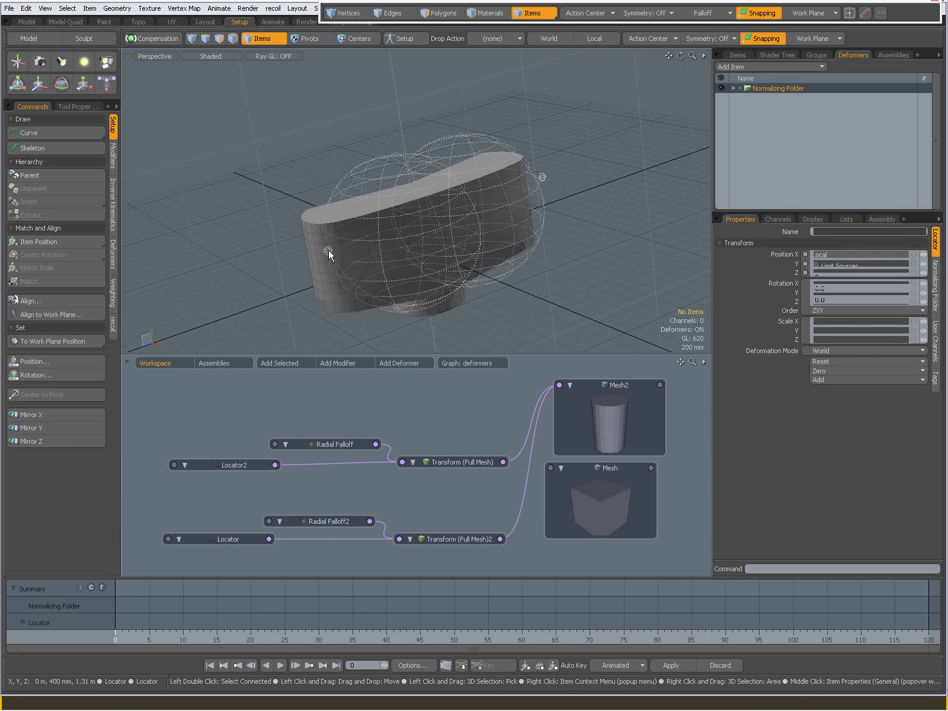
{"action": "key", "text": "y"}
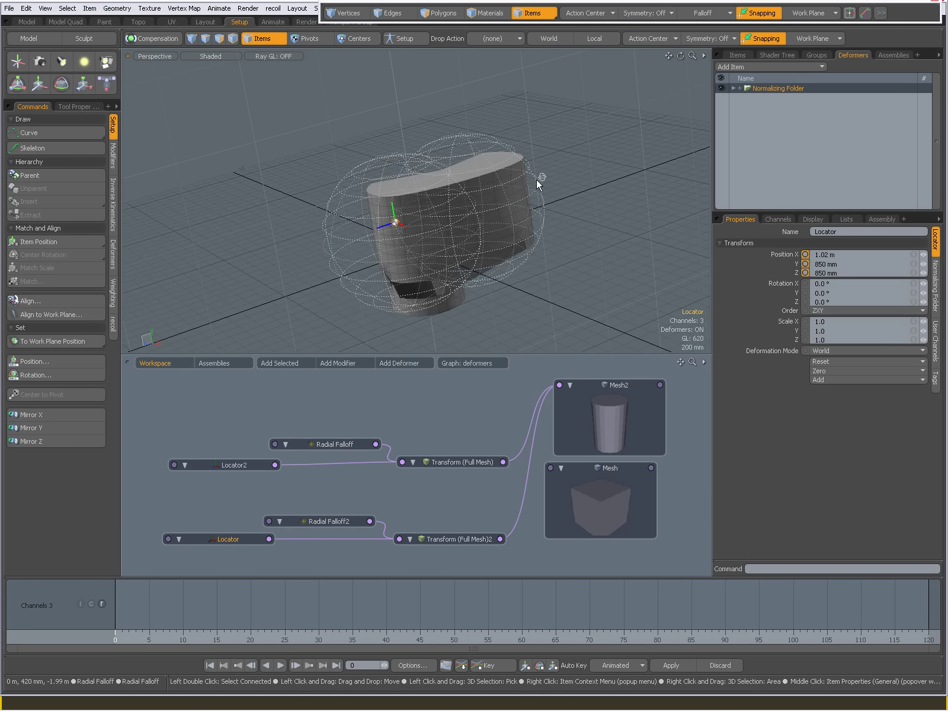
{"action": "left_click", "coordinate": [544, 177]}
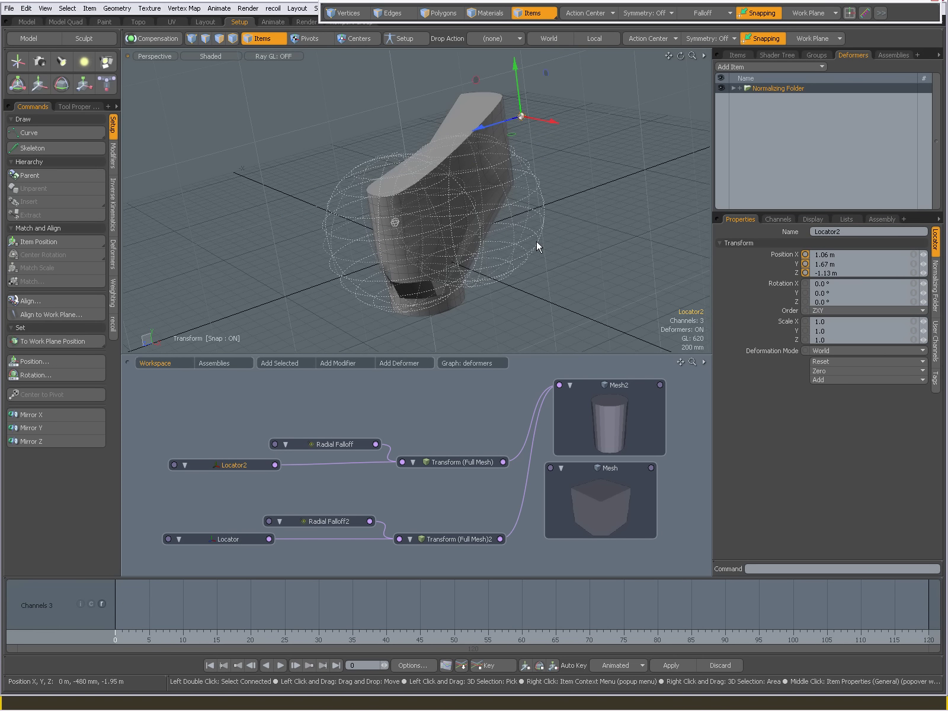
{"action": "left_click_drag", "start_coordinate": [536, 240], "coordinate": [427, 167], "text": "alt"}
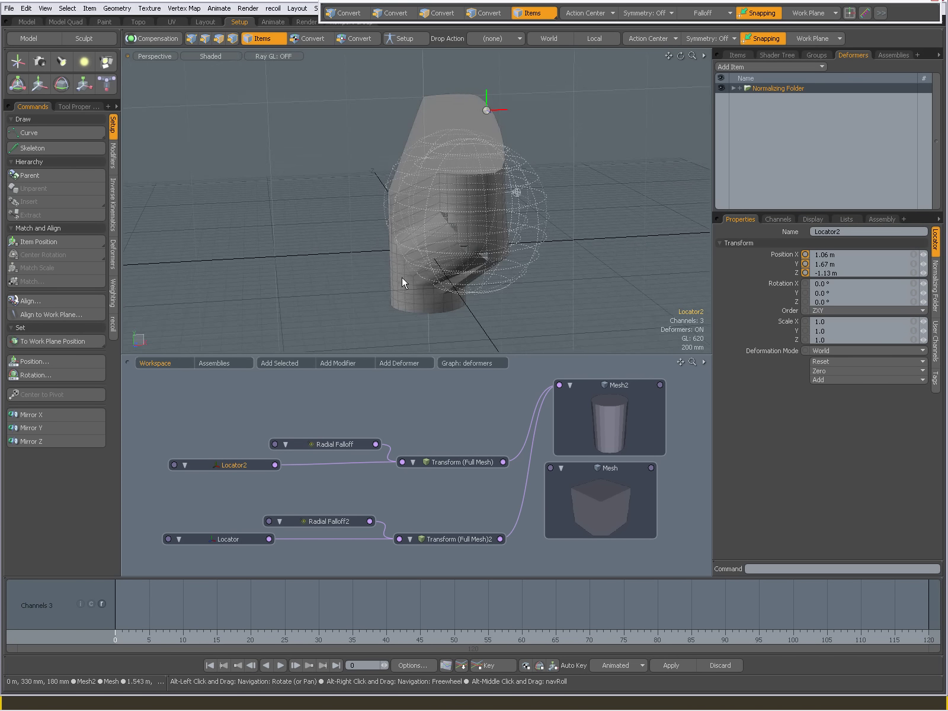
{"action": "left_click_drag", "start_coordinate": [402, 277], "coordinate": [360, 272], "text": "alt"}
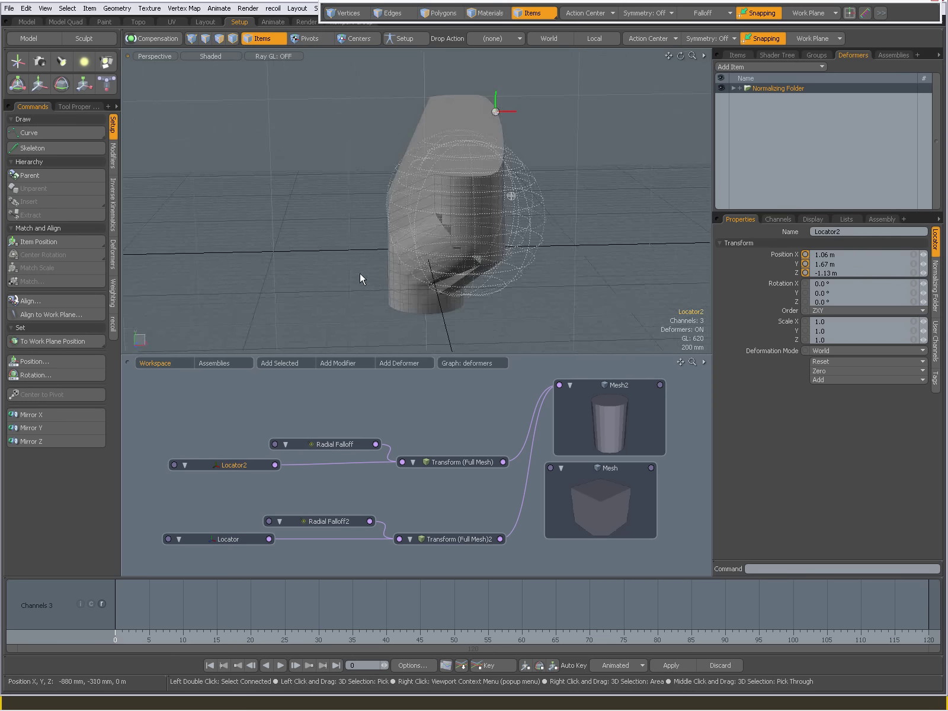
{"action": "left_click", "coordinate": [596, 197]}
{"action": "left_click_drag", "start_coordinate": [614, 131], "coordinate": [470, 210], "text": "alt"}
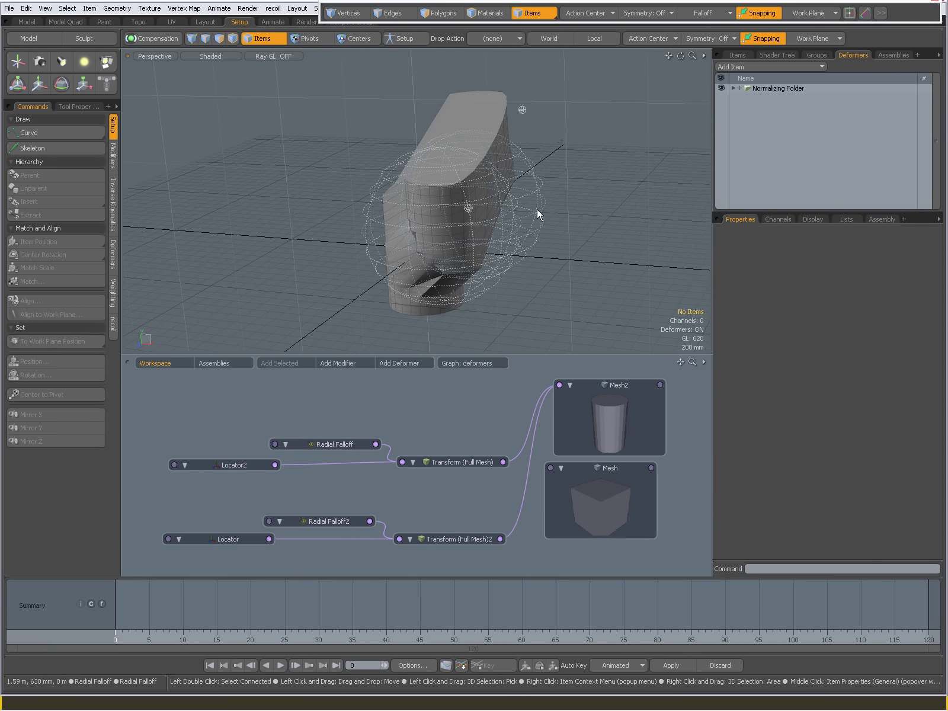
{"action": "mouse_move", "coordinate": [566, 228]}
{"action": "left_mouse_down", "text": "alt"}
{"action": "mouse_move", "coordinate": [484, 256]}
{"action": "mouse_move", "coordinate": [554, 236]}
{"action": "left_mouse_up", "text": "alt"}
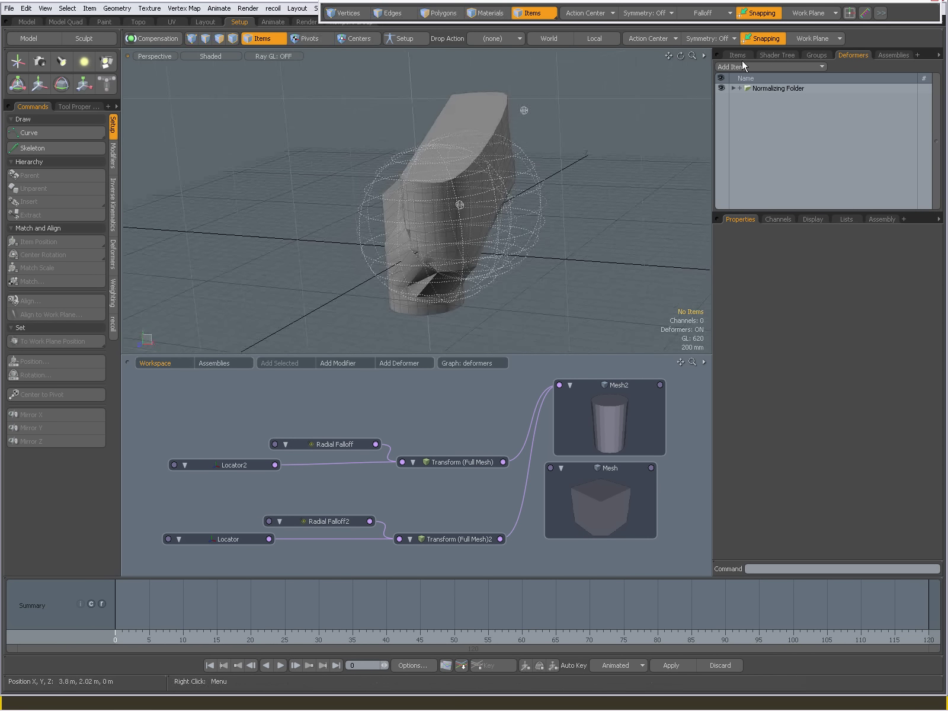
Collapse the Untitled items, expand _lattice_2.lxo and select Locator1 to return to the cone.
{"action": "left_click", "coordinate": [737, 55]}
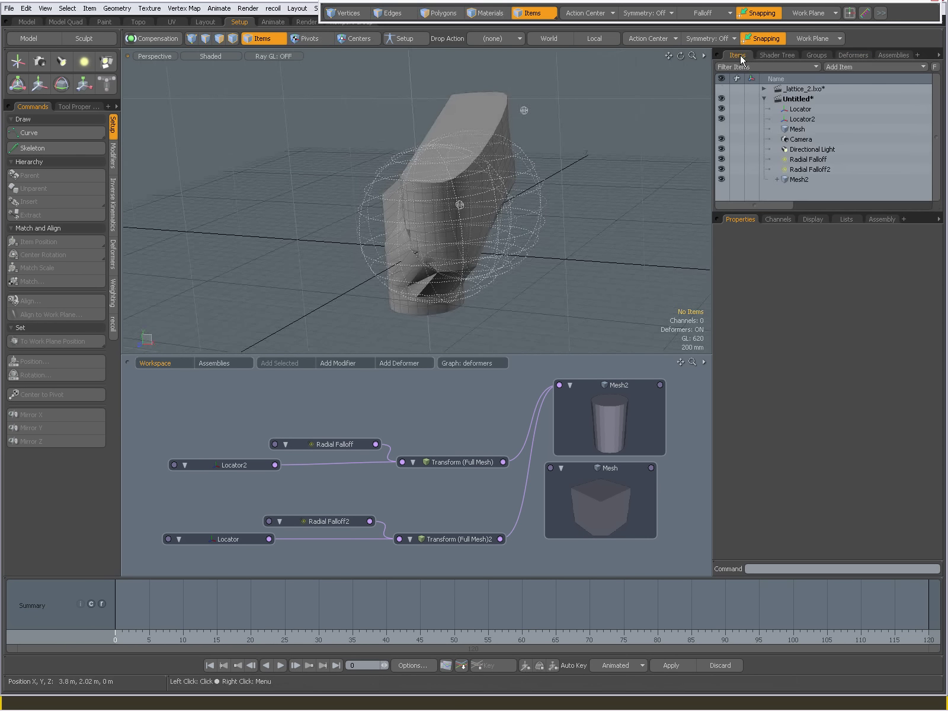
{"action": "left_click", "coordinate": [764, 98]}
{"action": "left_click", "coordinate": [764, 89]}
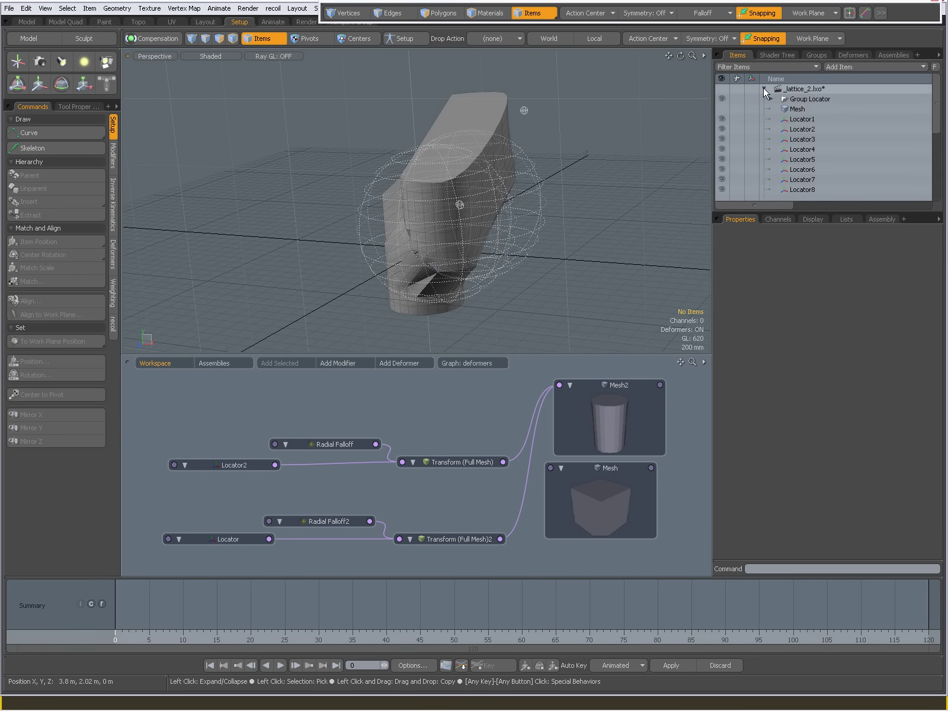
{"action": "left_click", "coordinate": [797, 121]}
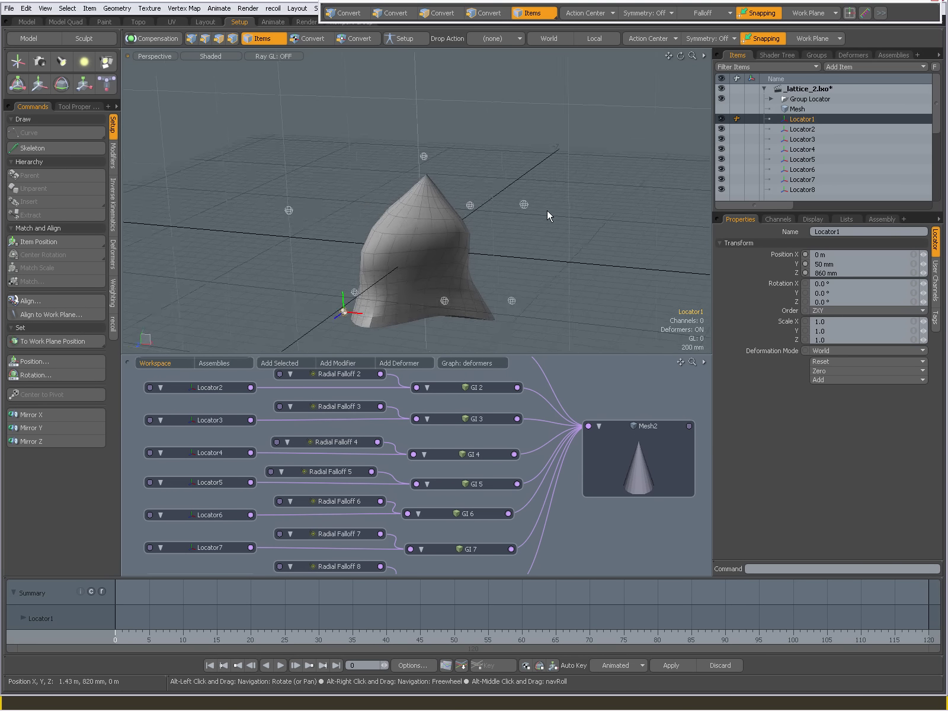
Drag GI 1–8 out of the Normalizing Folder in the cone's Deformers list.
{"action": "left_click", "coordinate": [847, 54]}
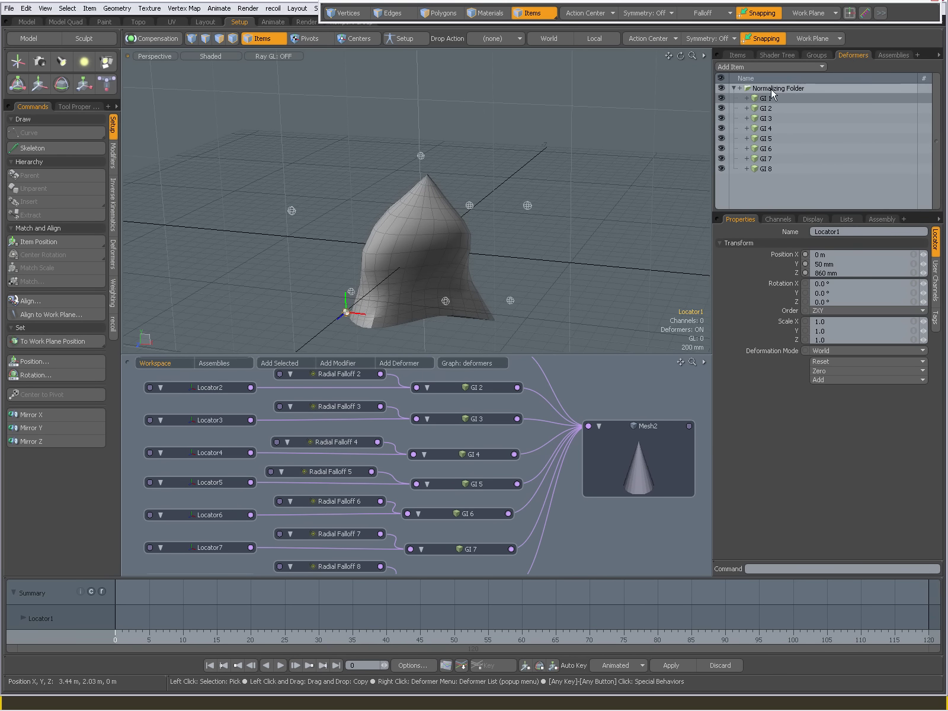
{"action": "left_click", "coordinate": [526, 206]}
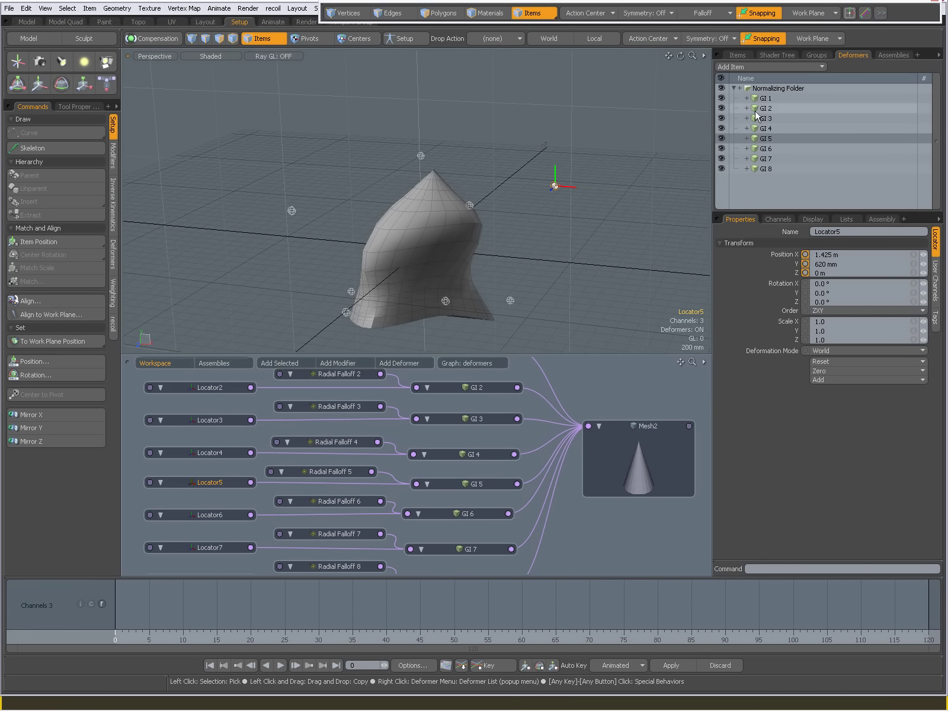
{"action": "mouse_move", "coordinate": [765, 98]}
{"action": "left_mouse_down"}
{"action": "mouse_move", "coordinate": [763, 172]}
{"action": "mouse_move", "coordinate": [767, 89]}
{"action": "left_mouse_up"}
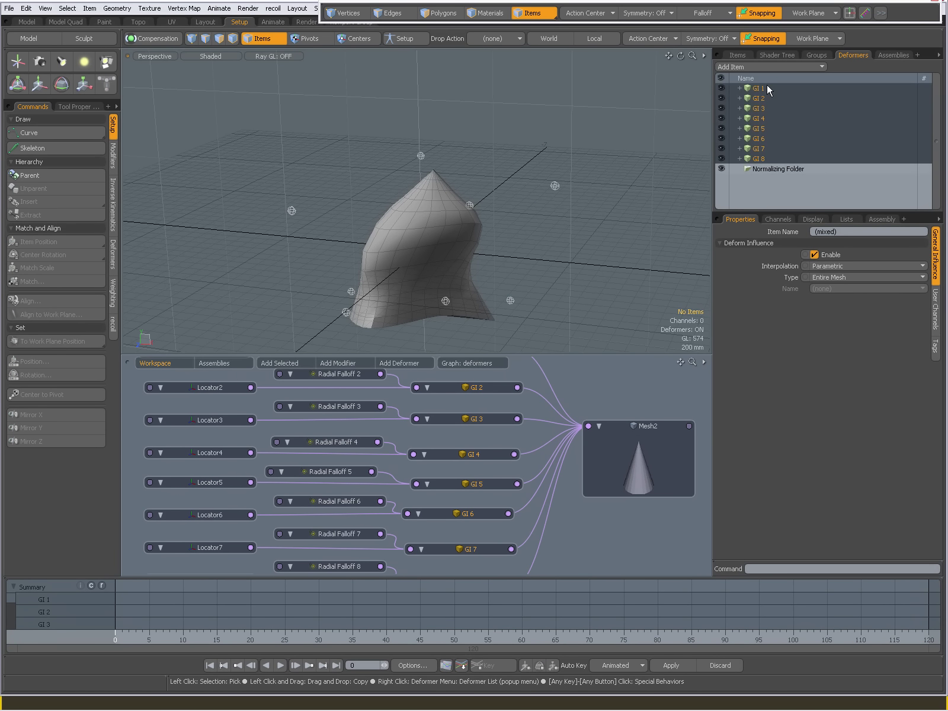
Move Locator7 and Locator1 outward, then put GI 1–8 back into the Normalizing Folder.
{"action": "left_click", "coordinate": [552, 184]}
{"action": "key", "text": "w"}
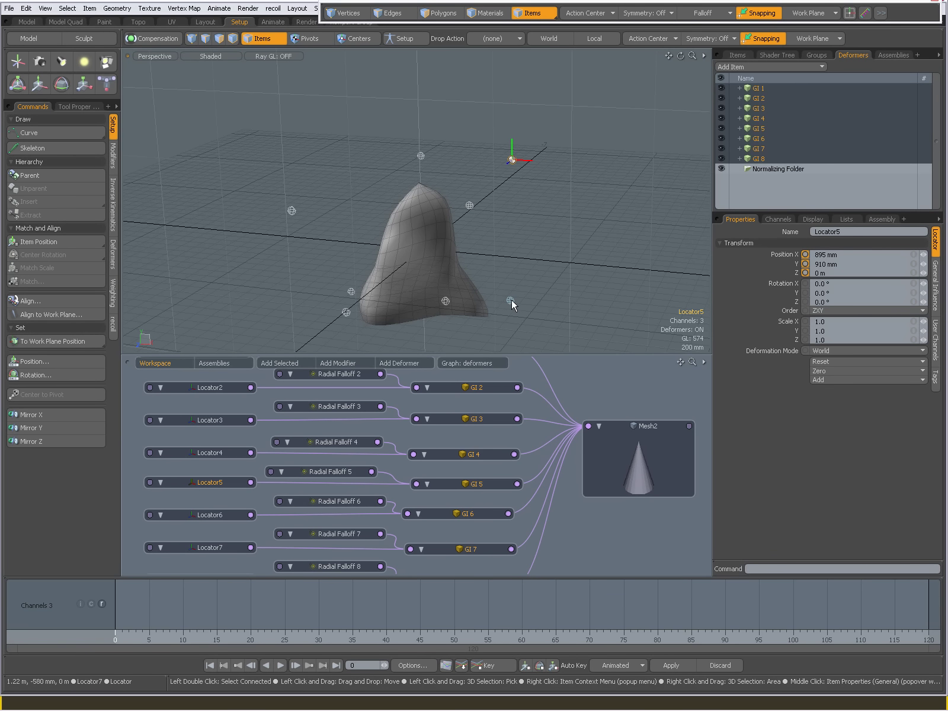
{"action": "left_click_drag", "start_coordinate": [511, 299], "coordinate": [225, 275]}
{"action": "left_click", "coordinate": [297, 278]}
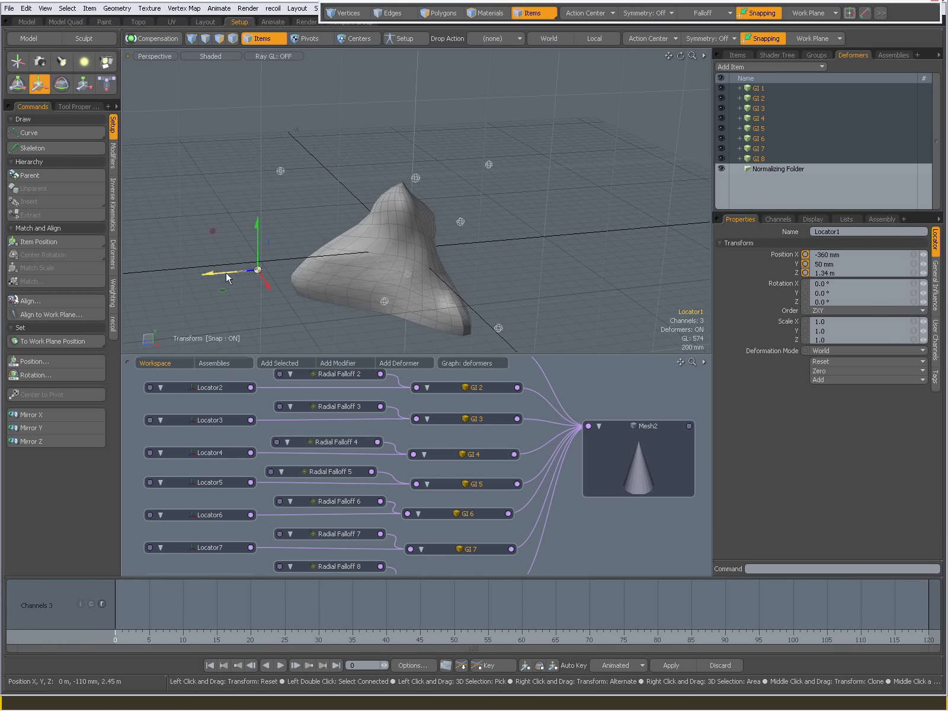
{"action": "left_click_drag", "start_coordinate": [759, 90], "coordinate": [766, 169]}
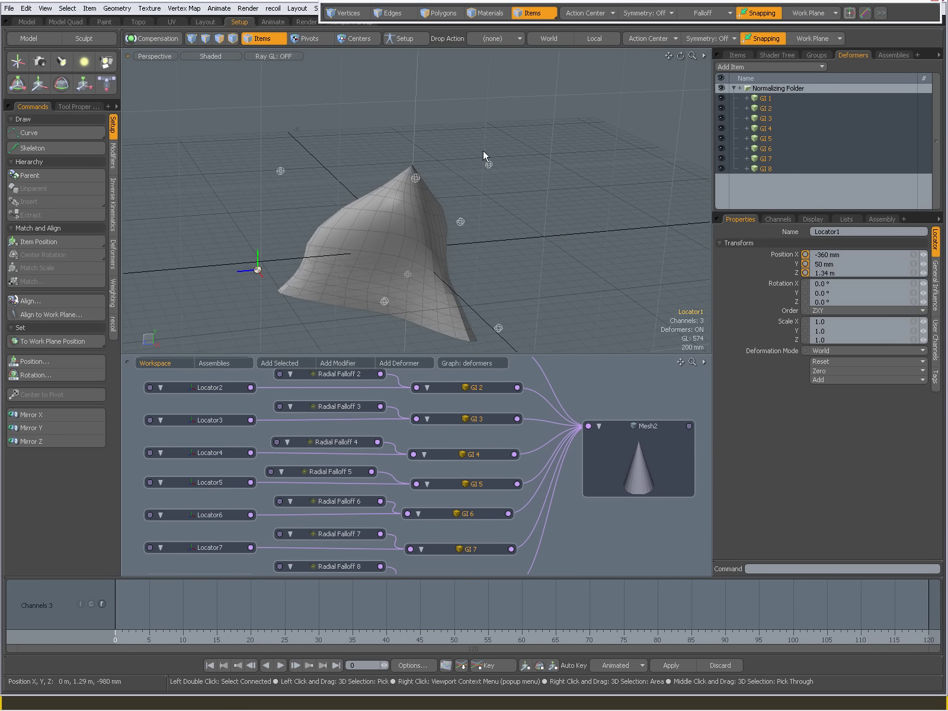
Move Locator3 and Locator8 to give the cone a sharper, peaked and flared form.
{"action": "left_click", "coordinate": [491, 168]}
{"action": "key", "text": "w"}
{"action": "left_click_drag", "start_coordinate": [493, 169], "coordinate": [487, 221]}
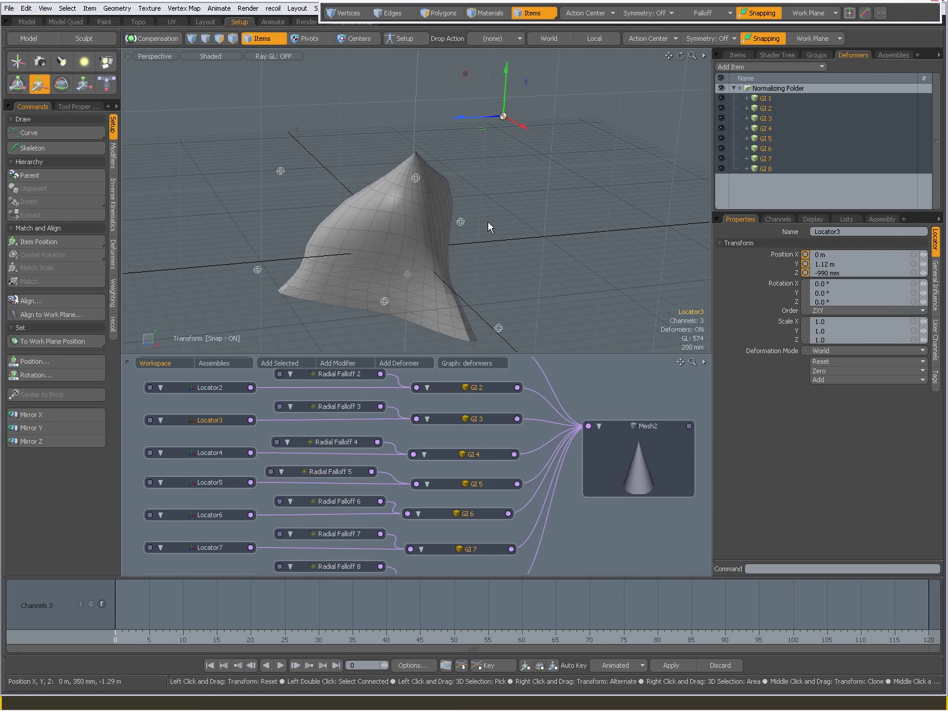
{"action": "left_click", "coordinate": [277, 169]}
{"action": "left_click_drag", "start_coordinate": [278, 169], "coordinate": [301, 201]}
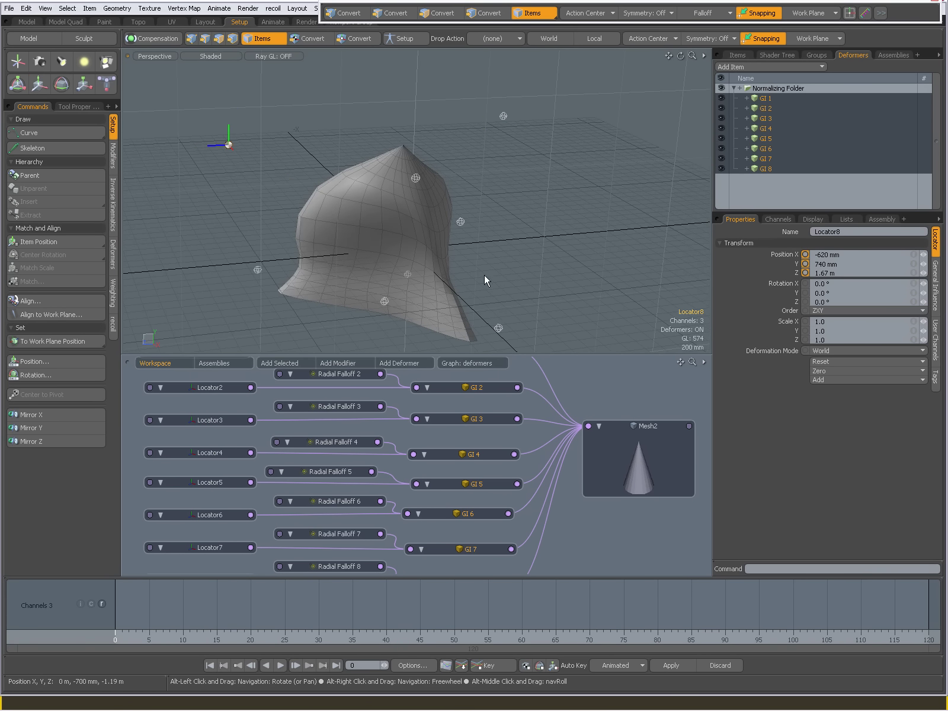
{"action": "left_click_drag", "start_coordinate": [484, 274], "coordinate": [445, 202], "text": "alt"}
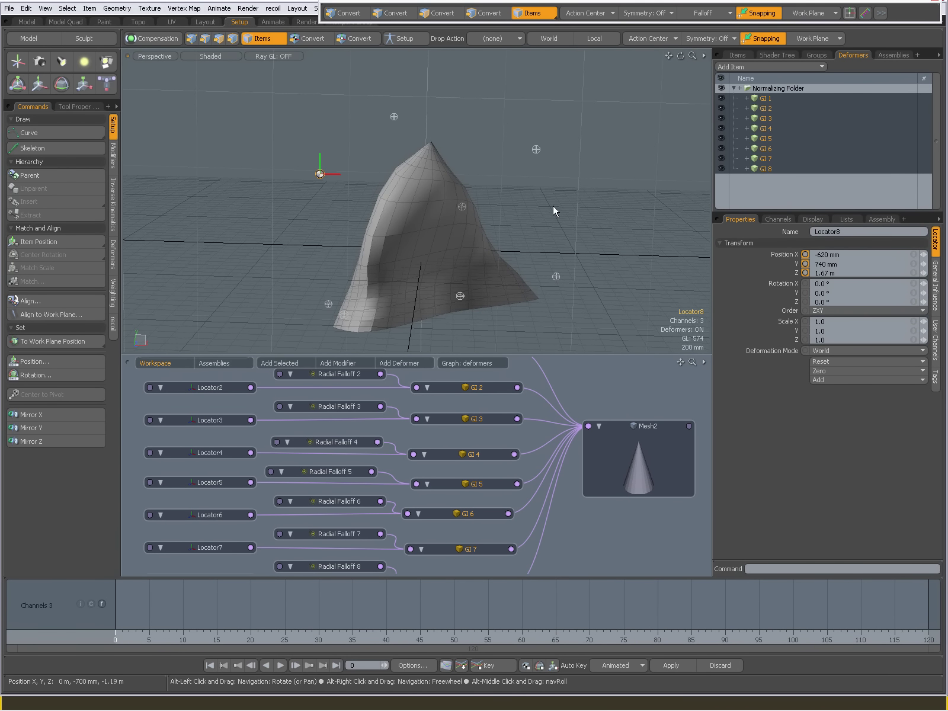
{"action": "key", "text": "alt+Tab"}
{"action": "key", "text": "alt+Tab"}
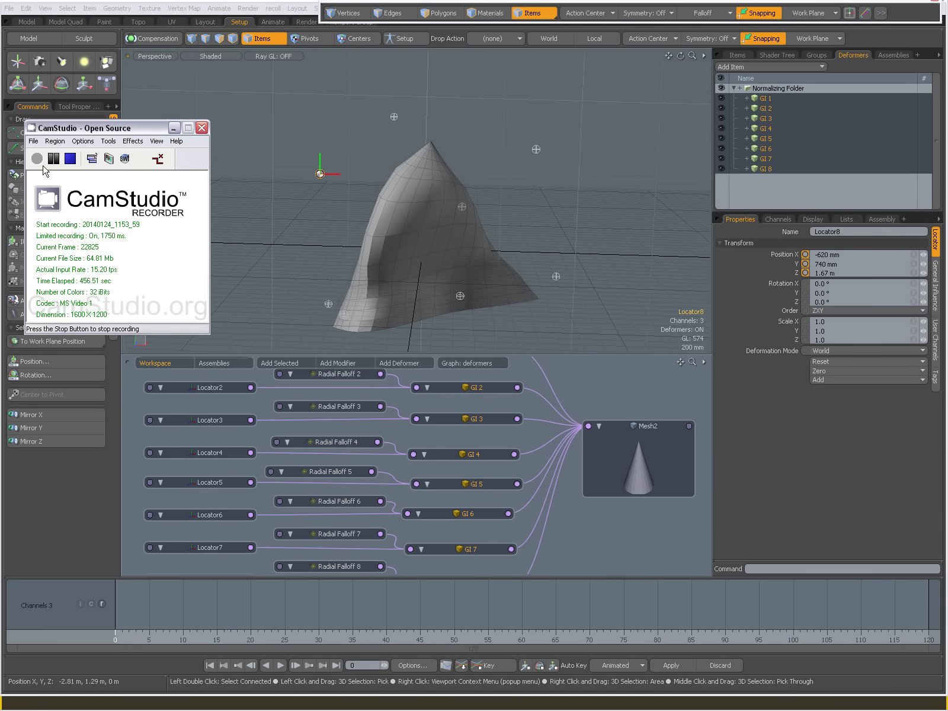